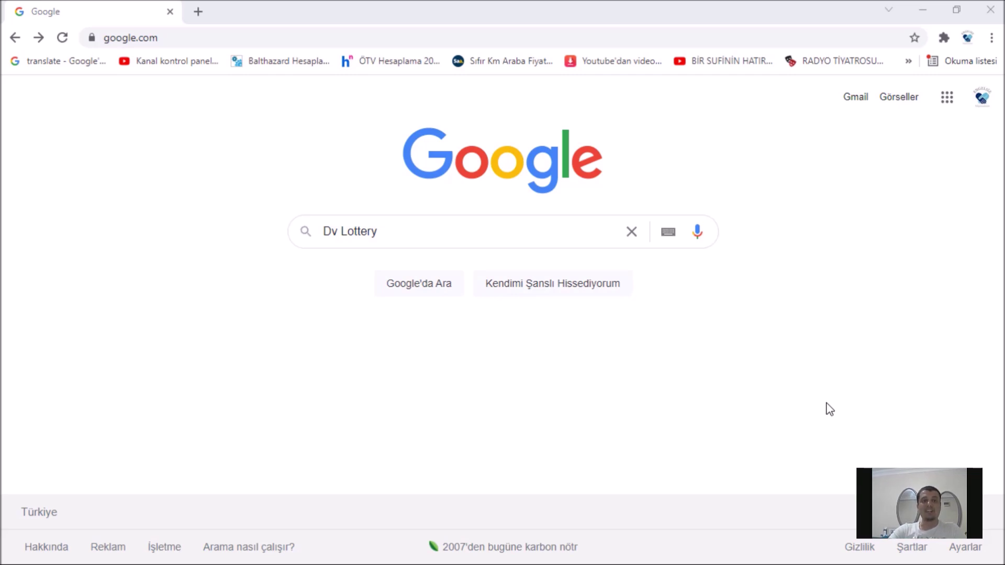
Step: Search Google for 'Dv Lottery', open the Electronic Diversity Visa Program site, and bring its Begin Entry section into view
click(479, 230)
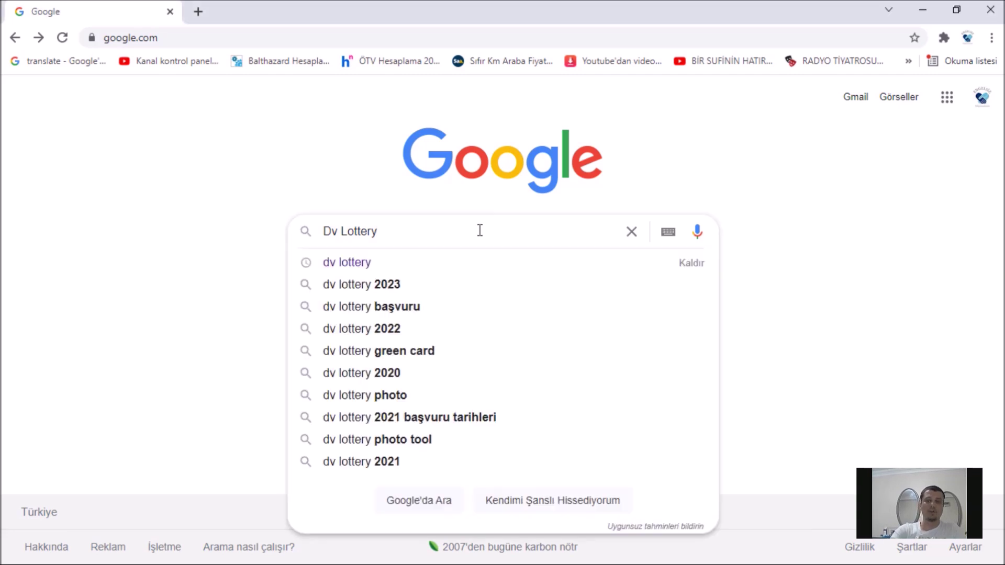
key(Return)
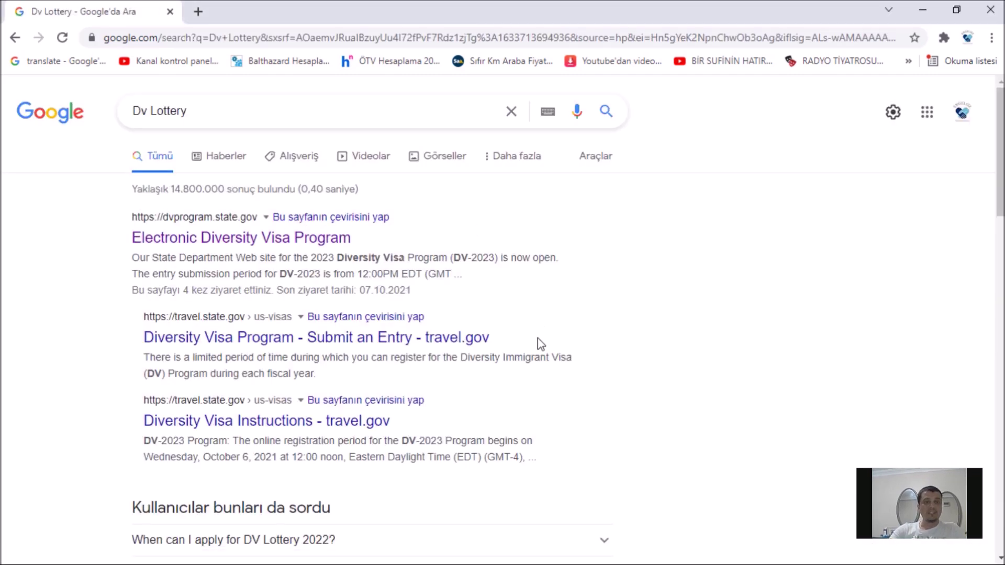
click(234, 245)
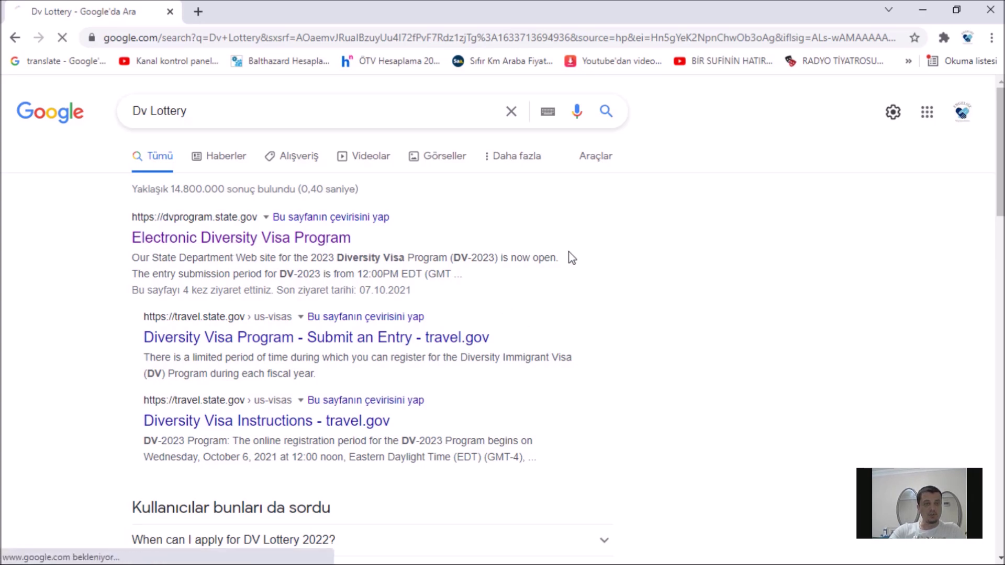
scroll(577, 255, down, 1)
scroll(576, 256, down, 1)
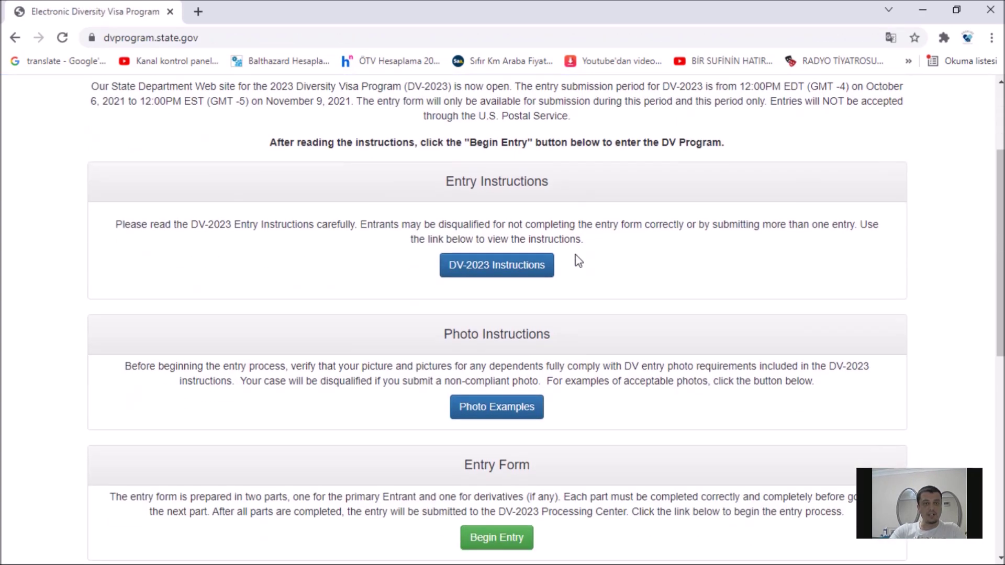
scroll(744, 316, down, 2)
scroll(780, 317, down, 1)
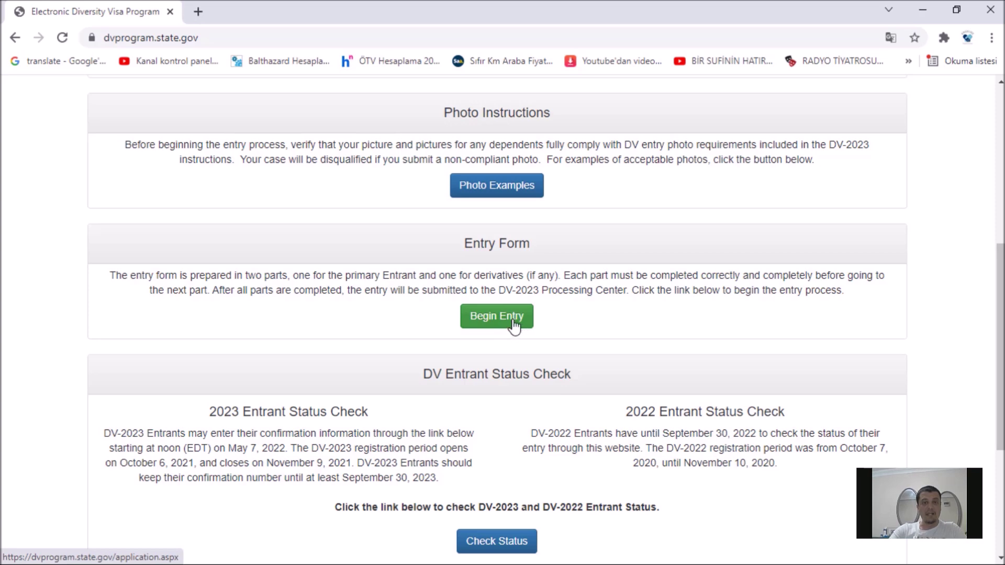
Step: Begin a new DV entry and submit the picture authentication code in capital letters
click(511, 318)
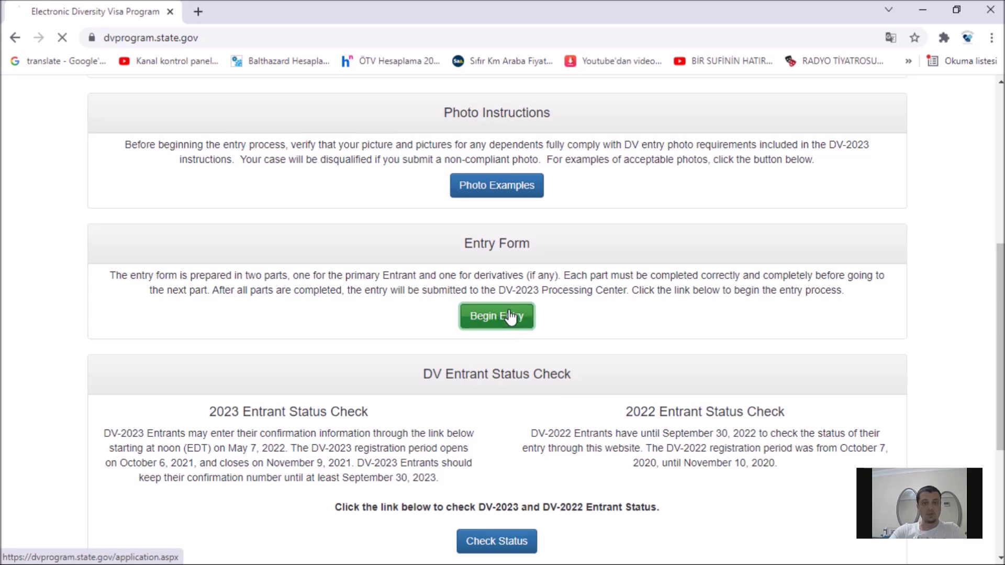
scroll(575, 320, down, 1)
click(336, 271)
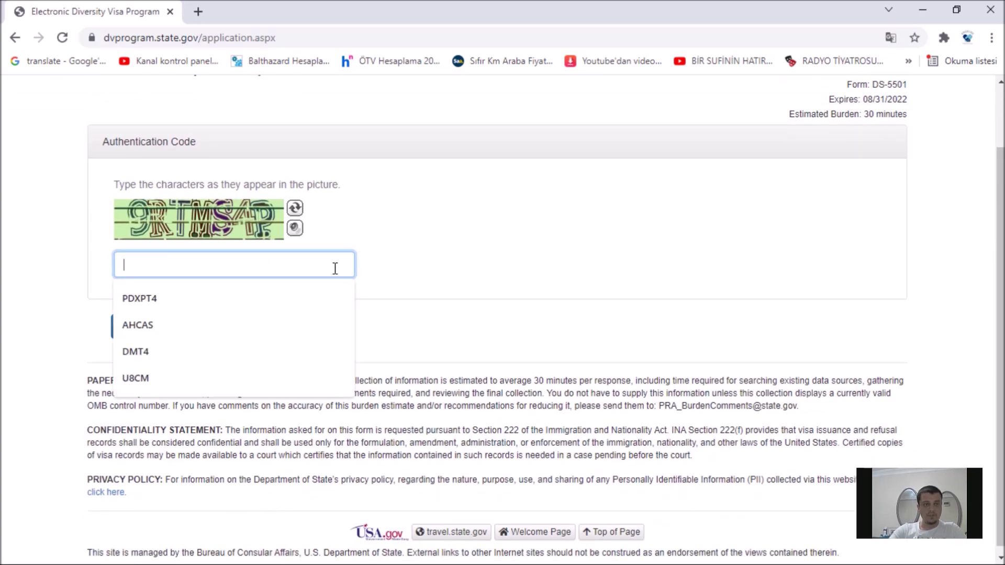
text(9)
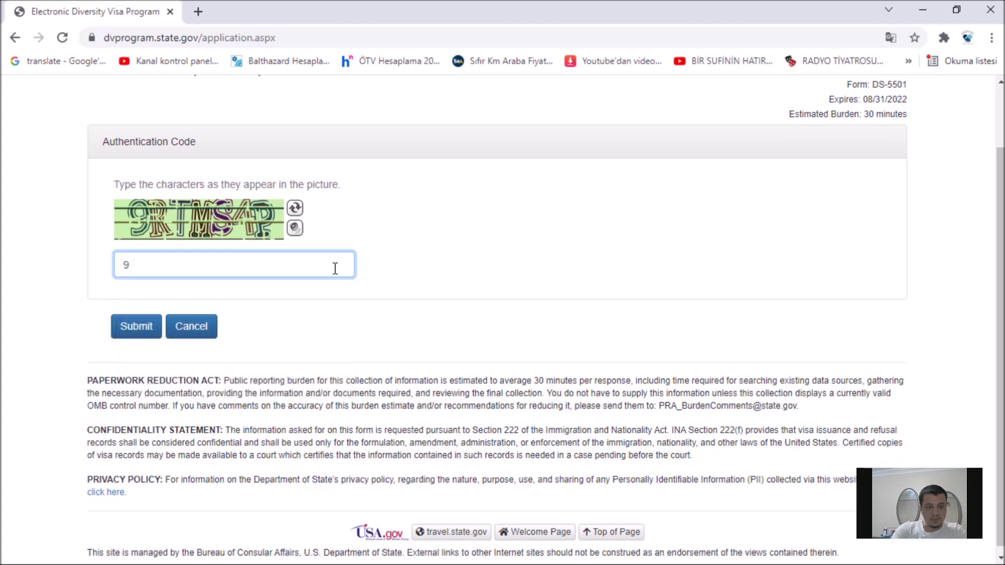
key(Caps_Lock)
text(RT)
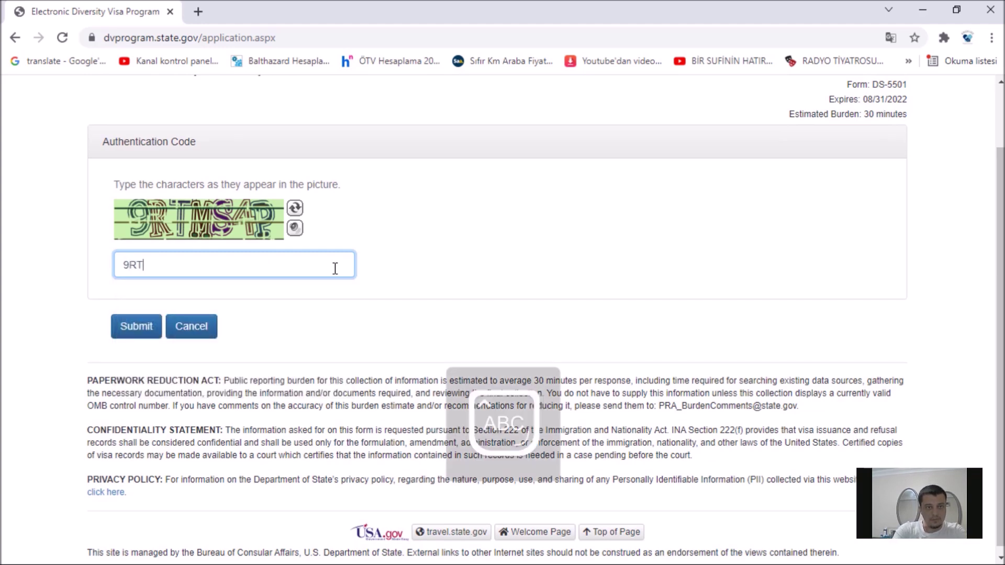
text(MS4P)
key(Return)
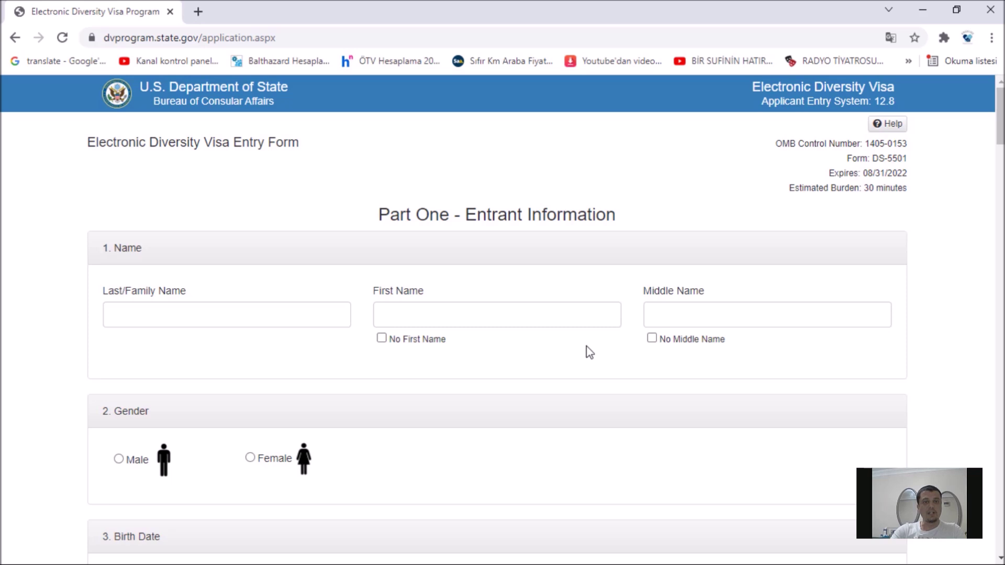
Step: Enter the entrant's last and first names and tick No Middle Name
scroll(568, 394, down, 3)
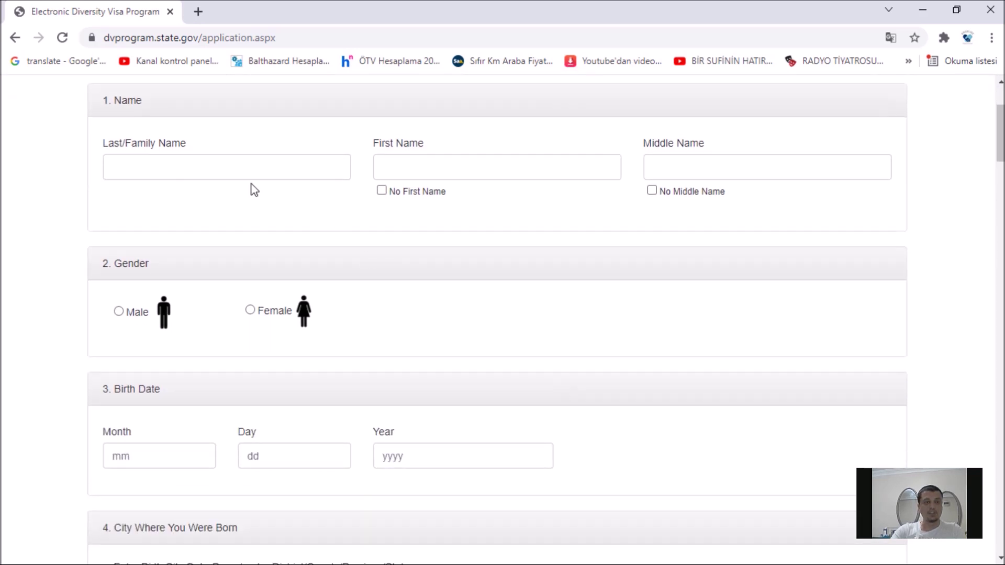
click(199, 169)
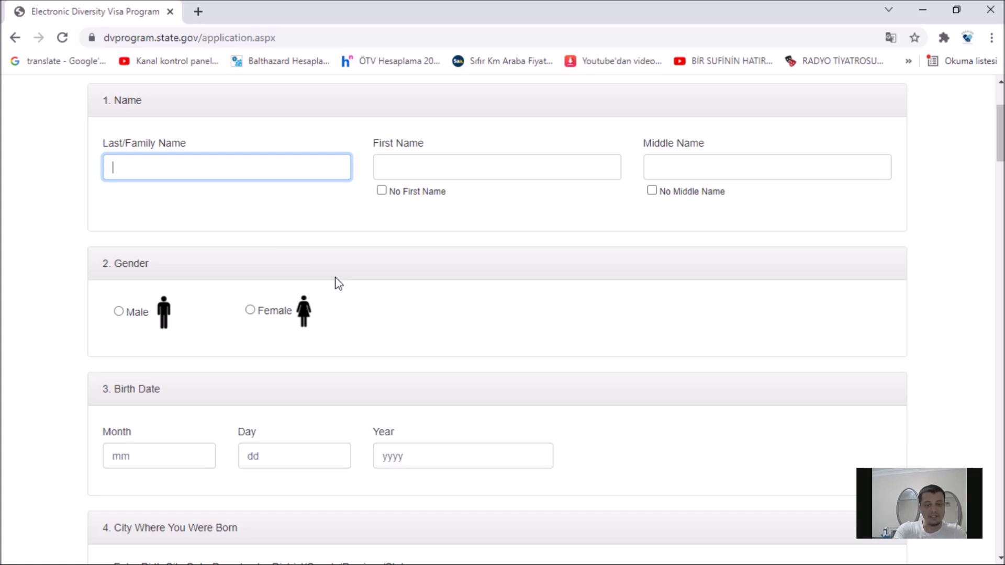
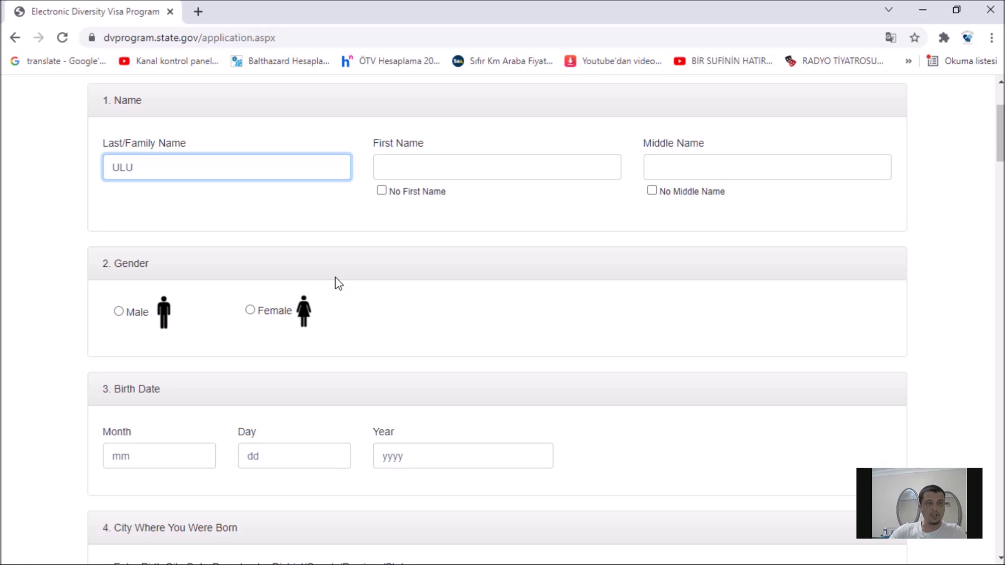
click(498, 168)
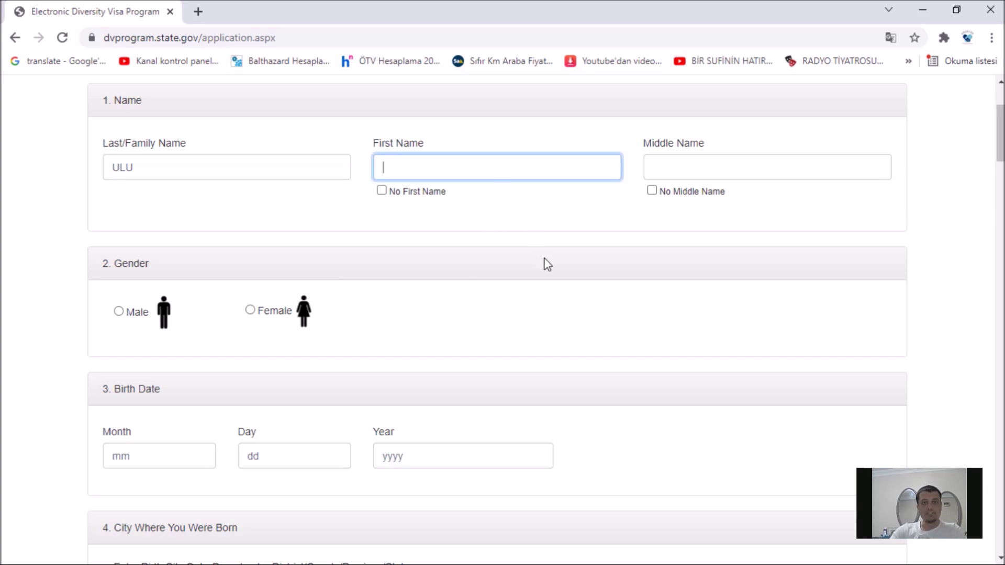
scroll(599, 366, up, 2)
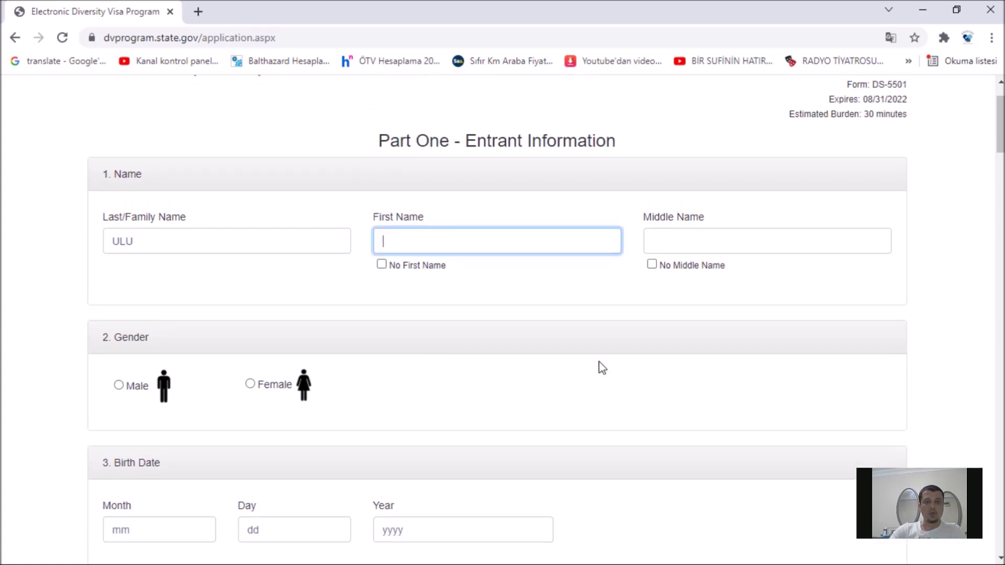
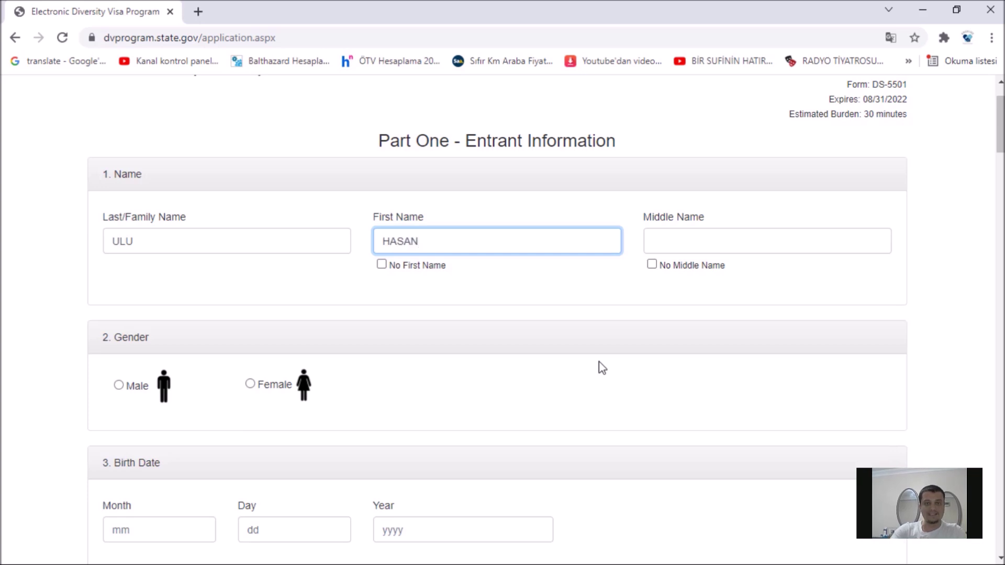
click(714, 241)
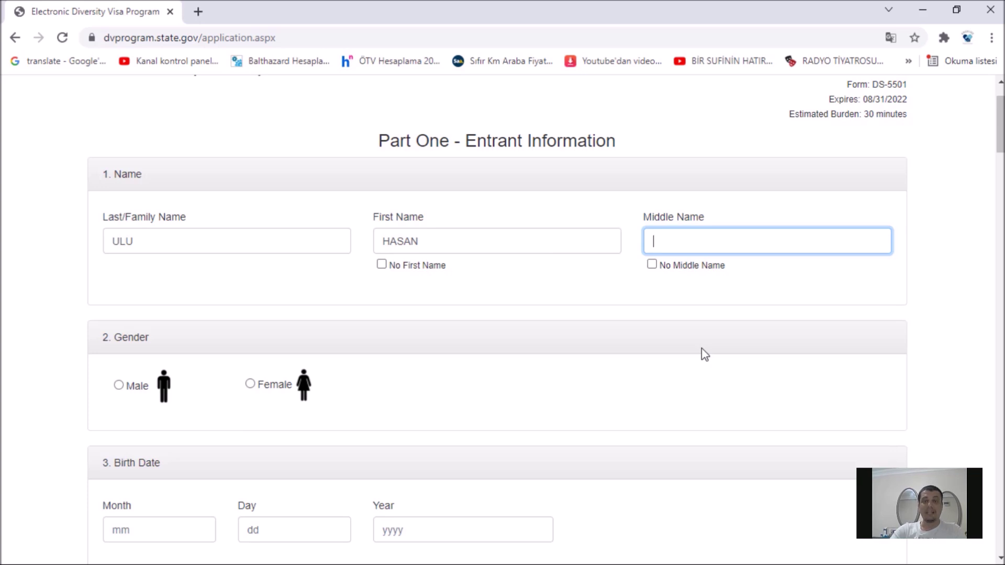
click(652, 265)
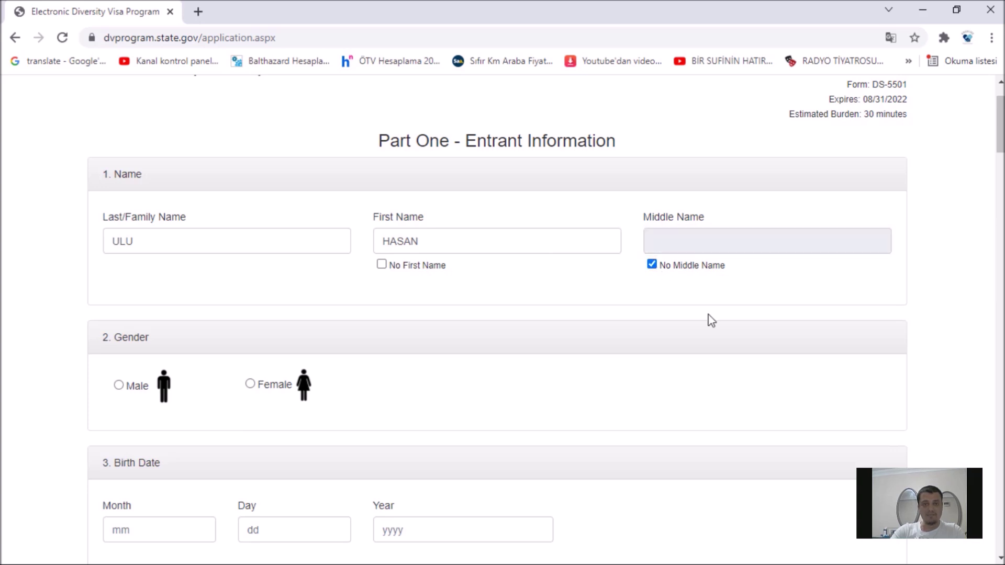
scroll(557, 373, down, 1)
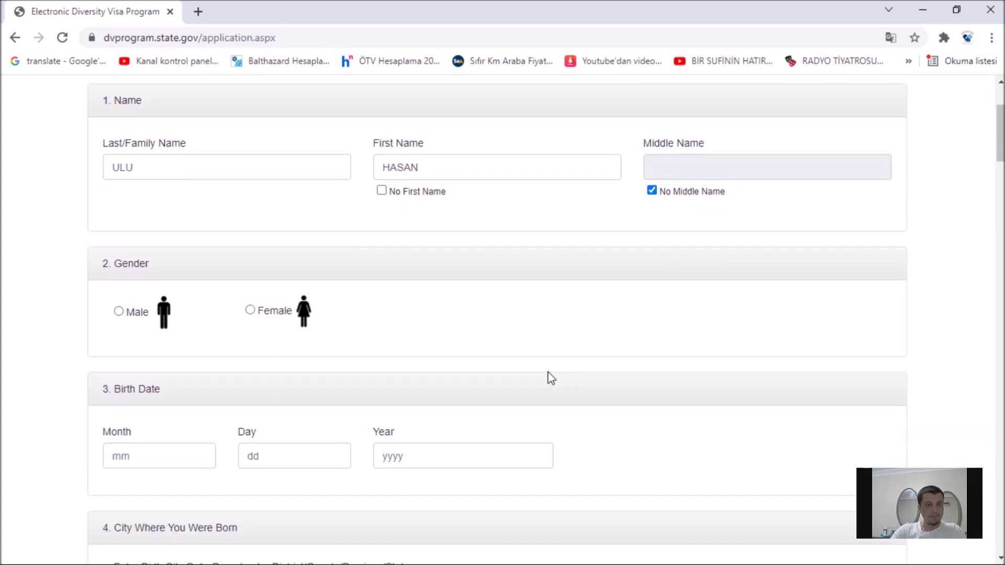
scroll(496, 375, down, 1)
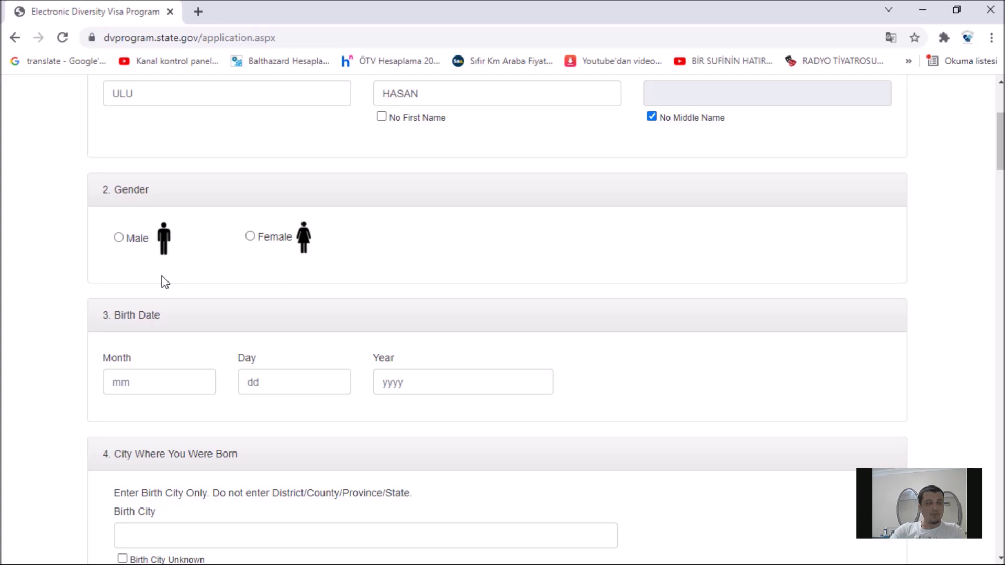
click(119, 239)
scroll(240, 304, down, 1)
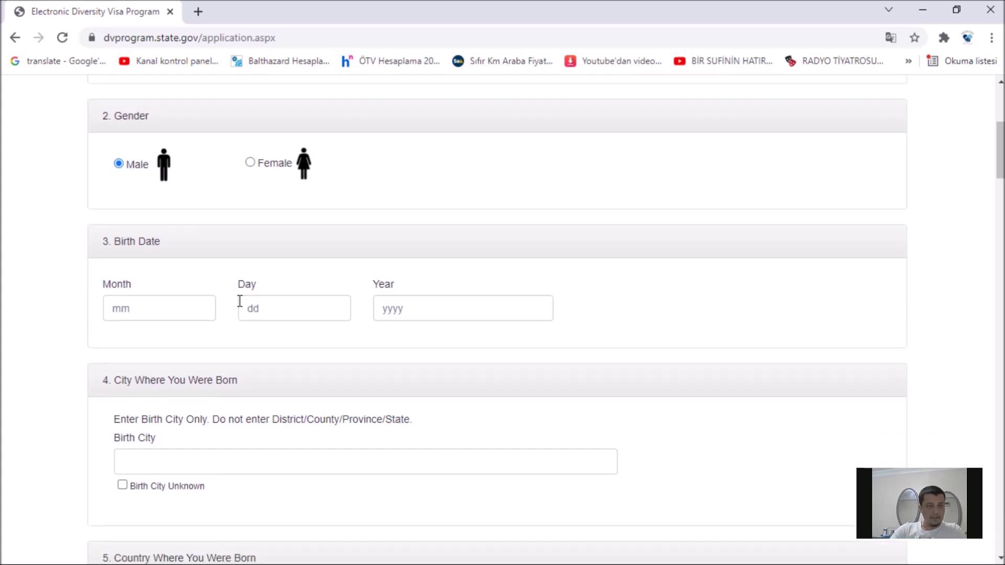
scroll(240, 301, down, 1)
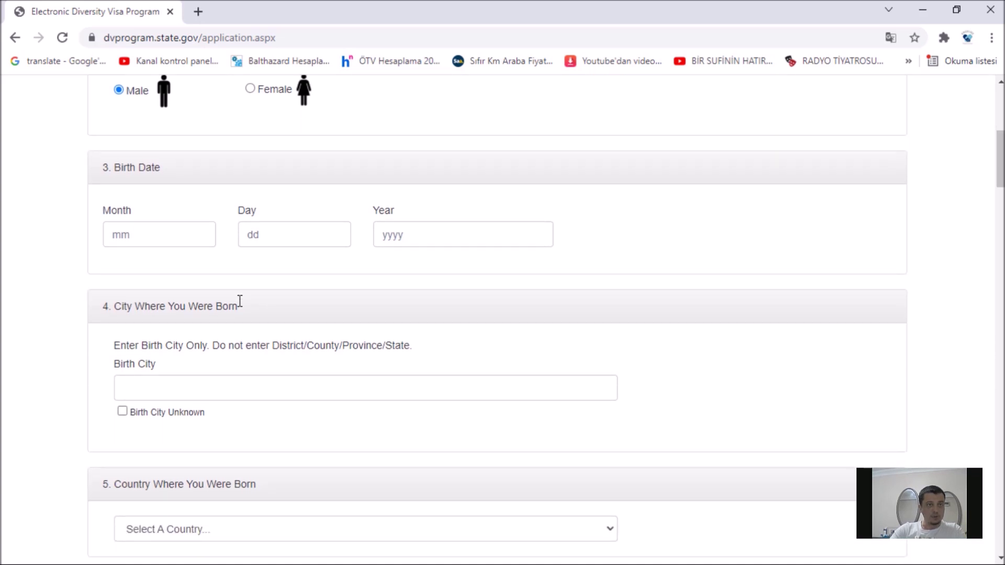
click(191, 236)
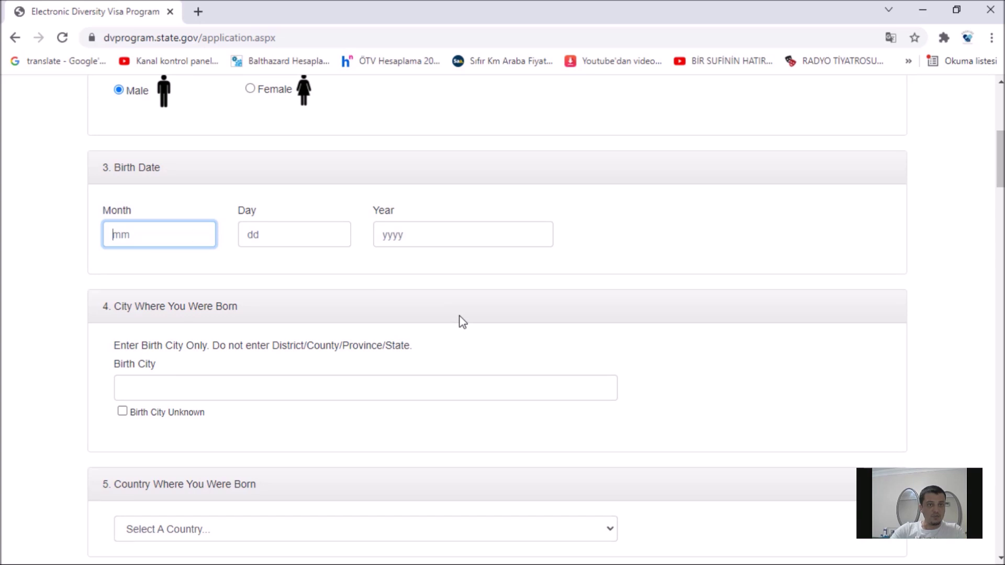
click(335, 238)
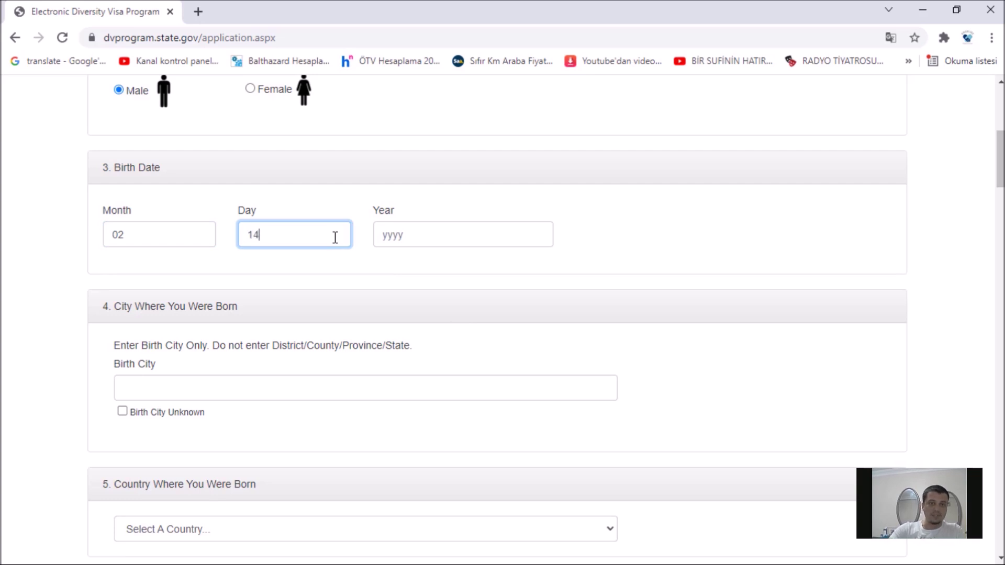
click(439, 237)
Step: Enter SIVAS as the birth city and choose Turkey as the country of birth
scroll(438, 236, down, 3)
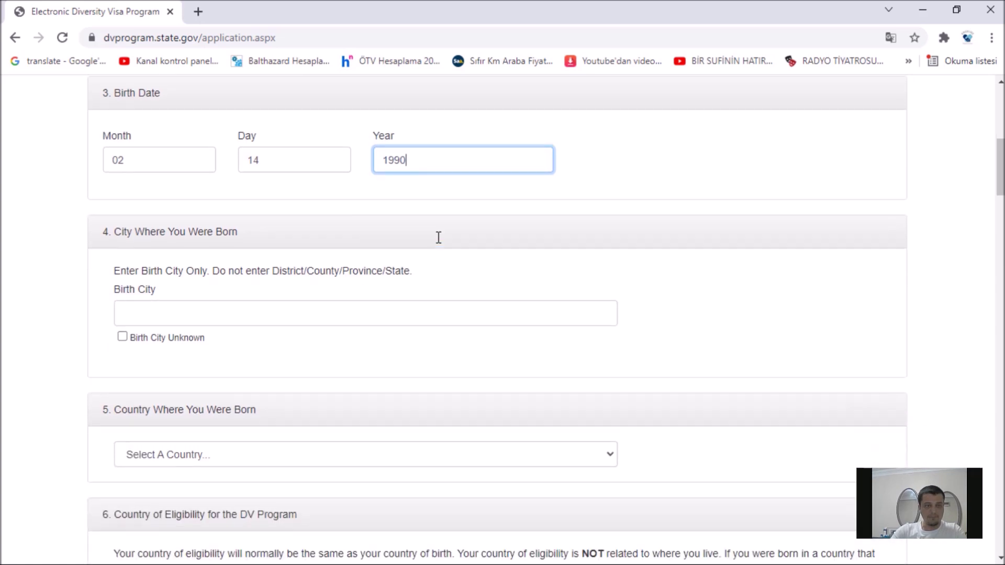
click(305, 245)
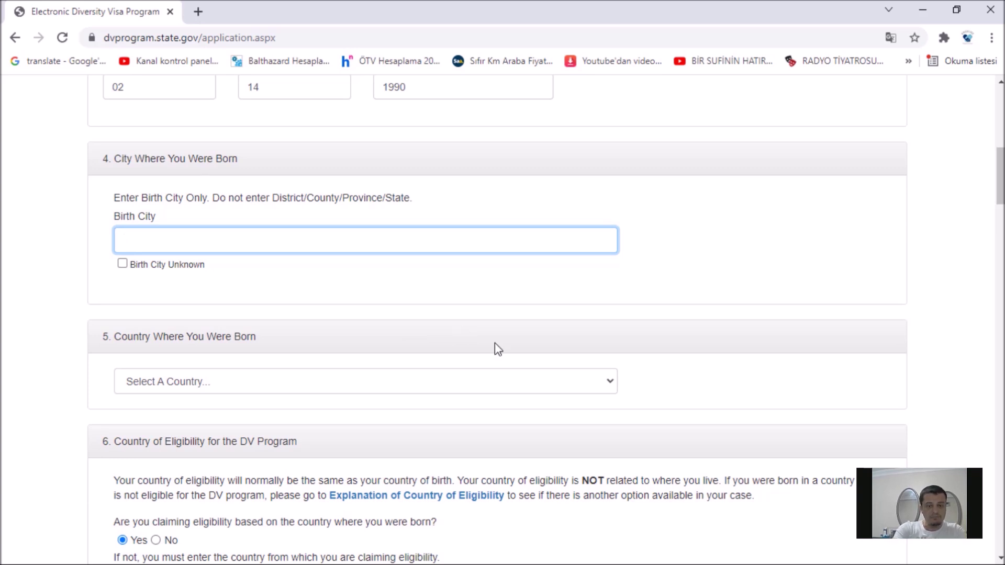
text(SlVAS)
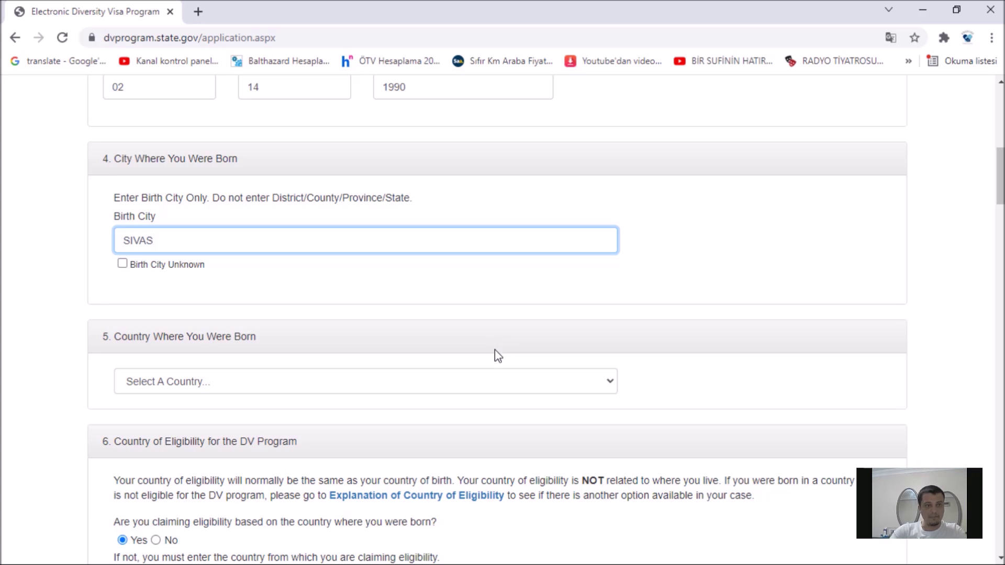
scroll(493, 348, down, 1)
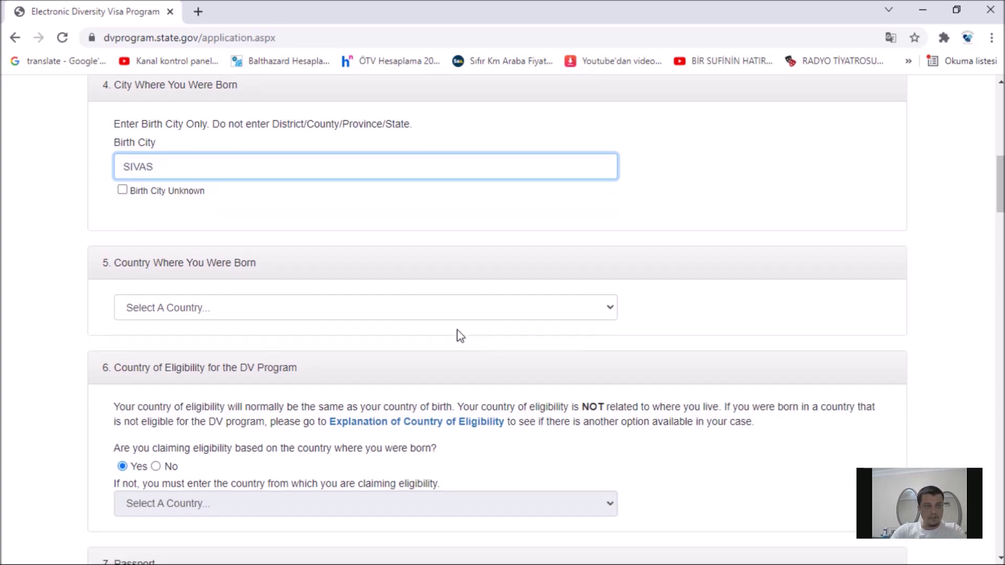
click(404, 318)
scroll(419, 254, down, 1)
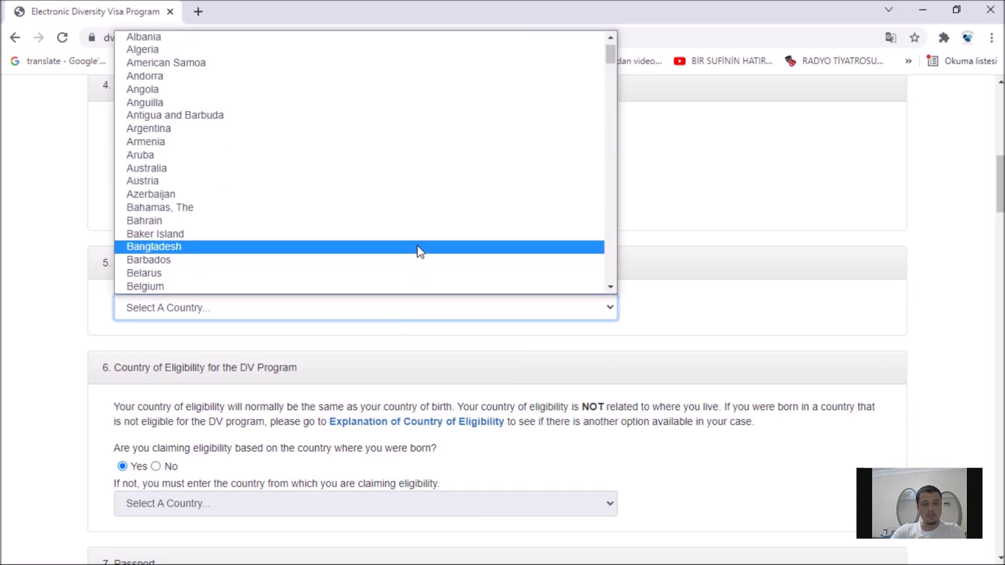
key(t)
key(u)
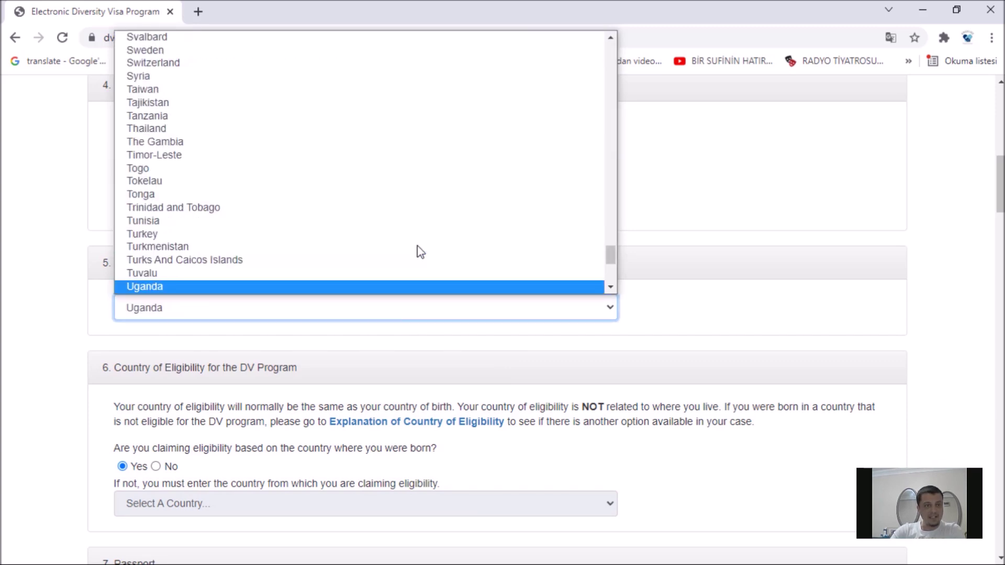
key(Escape)
key(Up)
key(Up)
key(Up)
key(Up)
click(765, 340)
scroll(135, 157, down, 4)
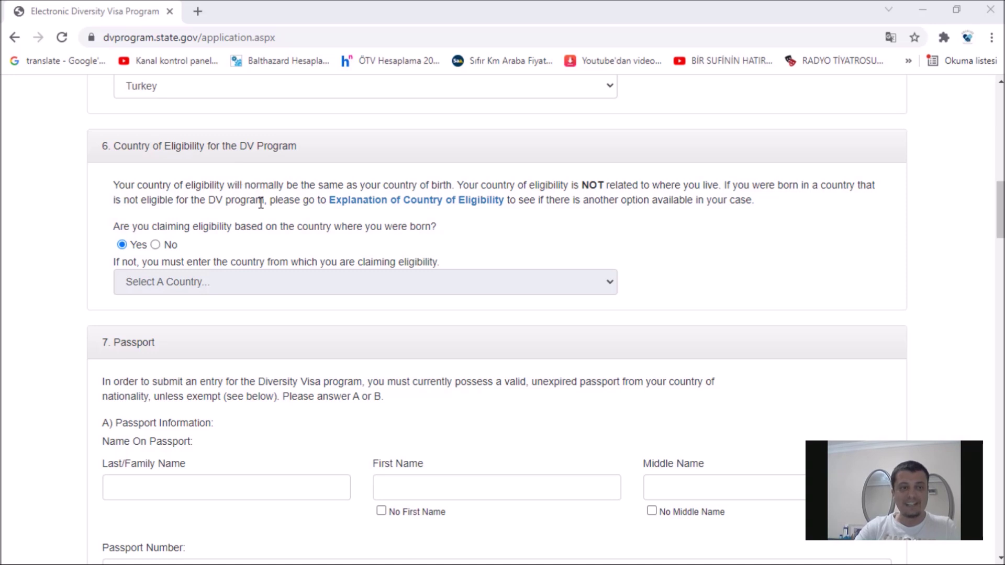
scroll(288, 256, down, 3)
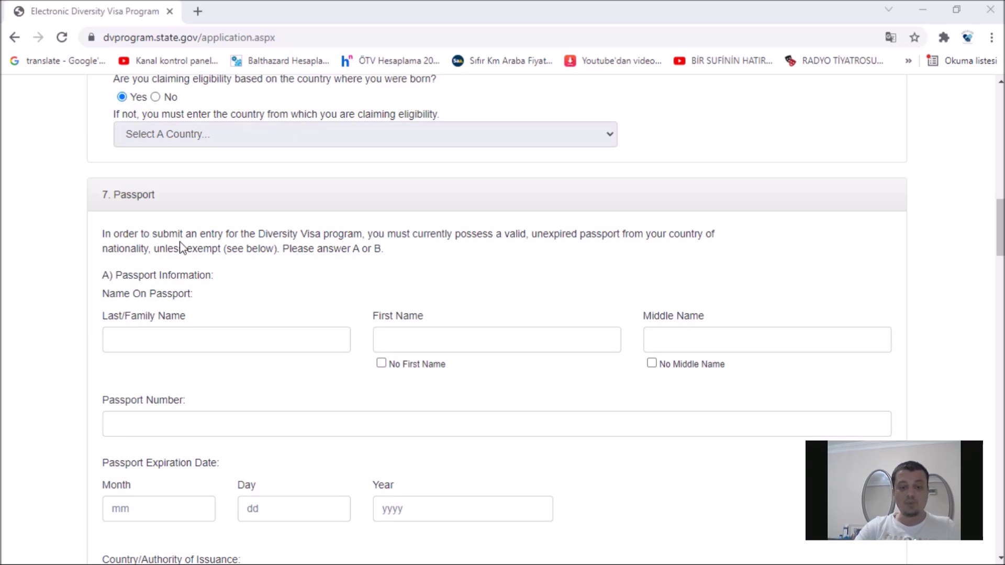
scroll(181, 248, down, 1)
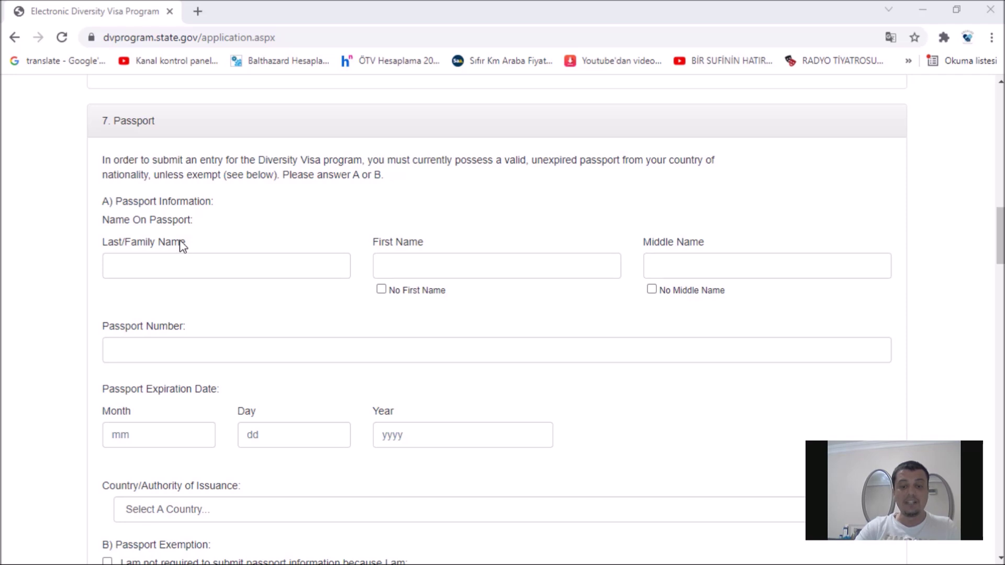
Step: Enter the passport last and first names and tick No Middle Name
click(215, 268)
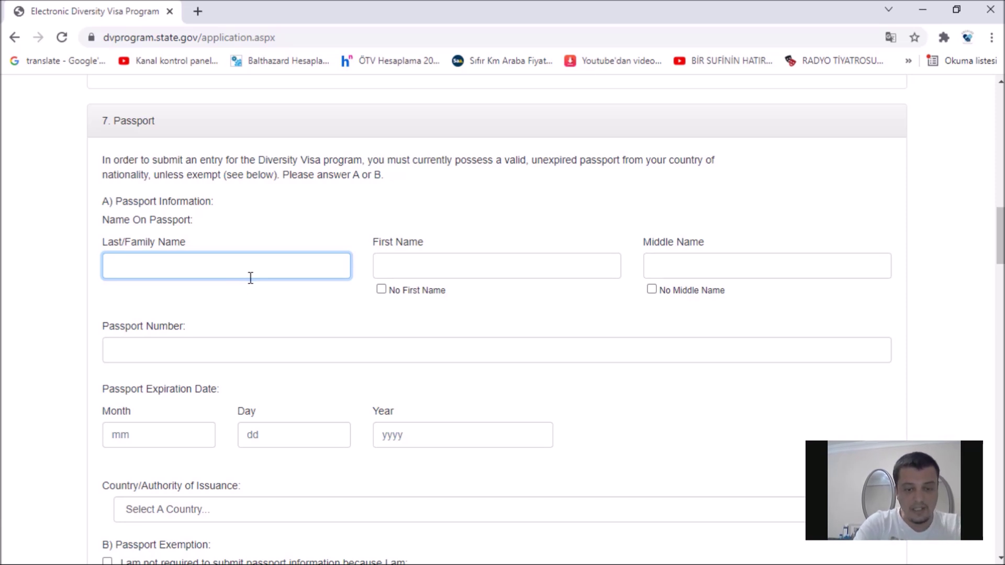
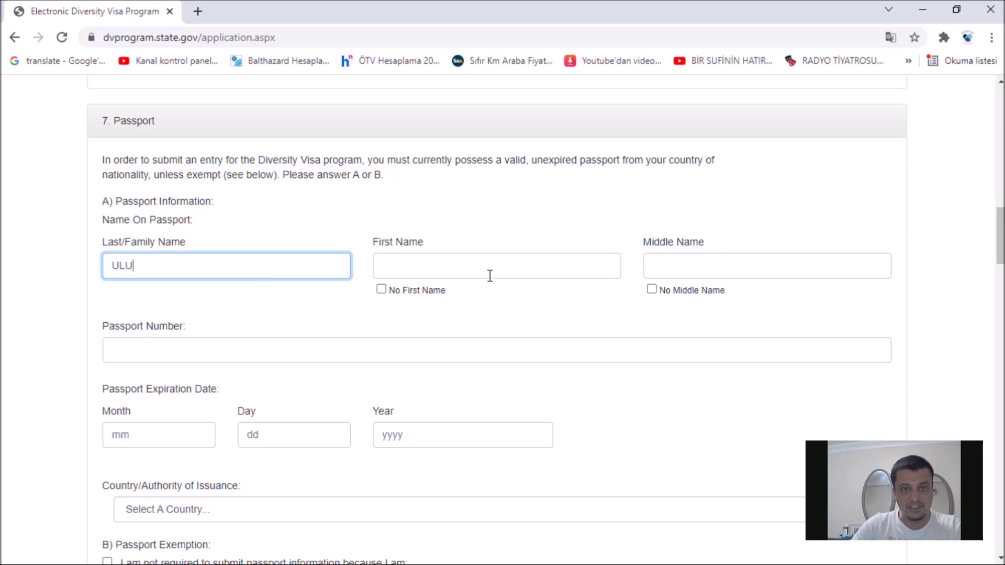
click(497, 267)
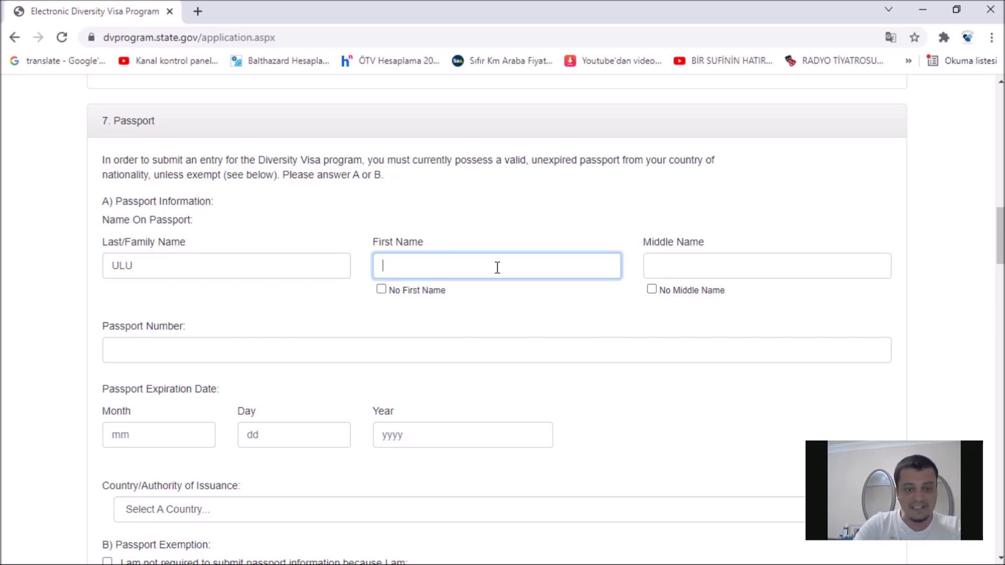
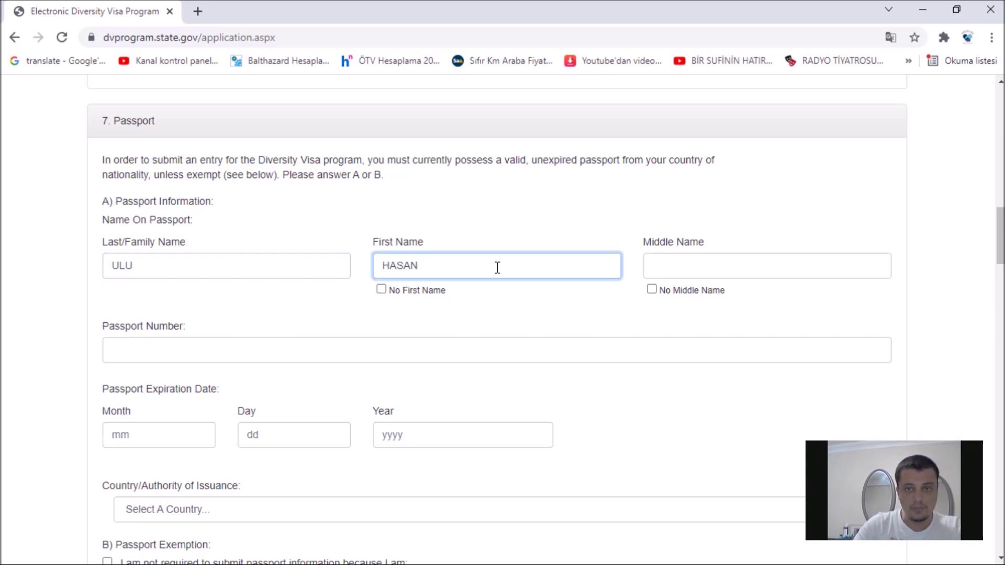
click(703, 266)
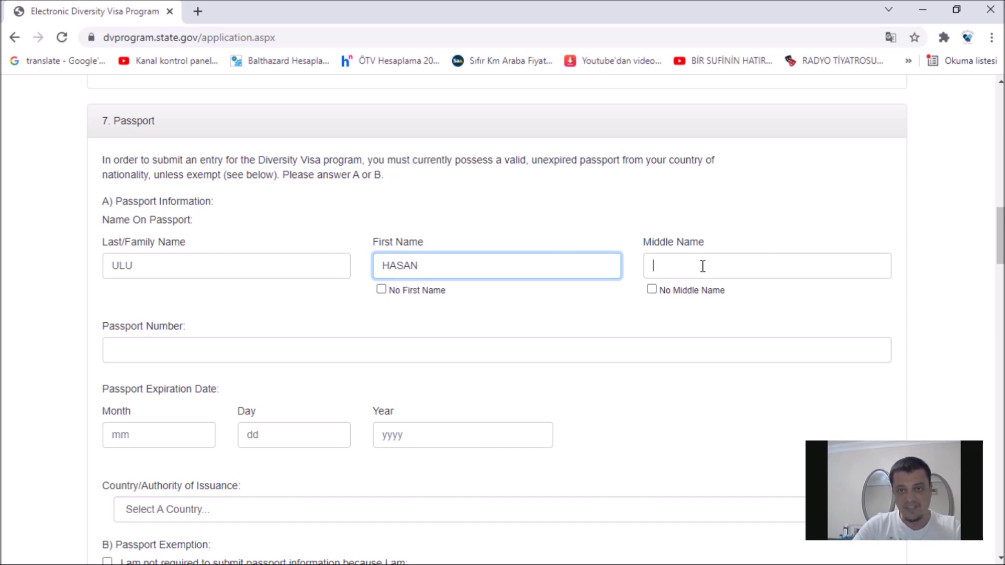
scroll(675, 252, down, 1)
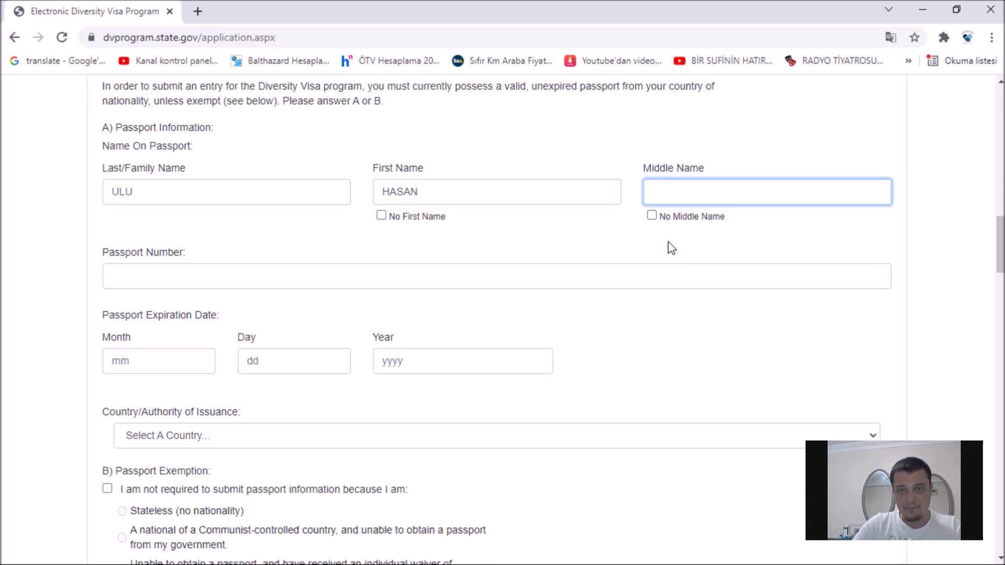
click(652, 216)
Step: Enter the entrant's passport number
click(364, 288)
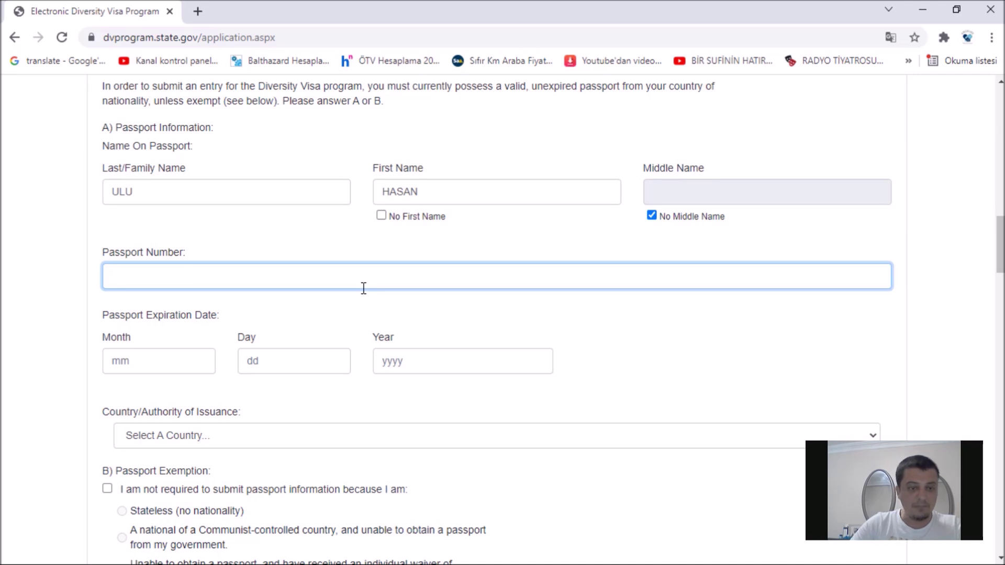
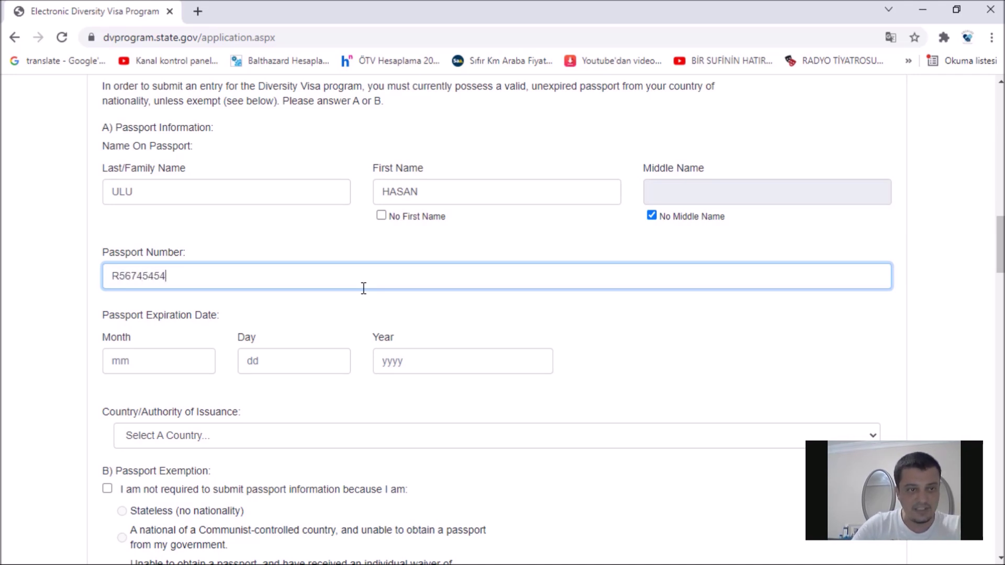
scroll(364, 288, down, 1)
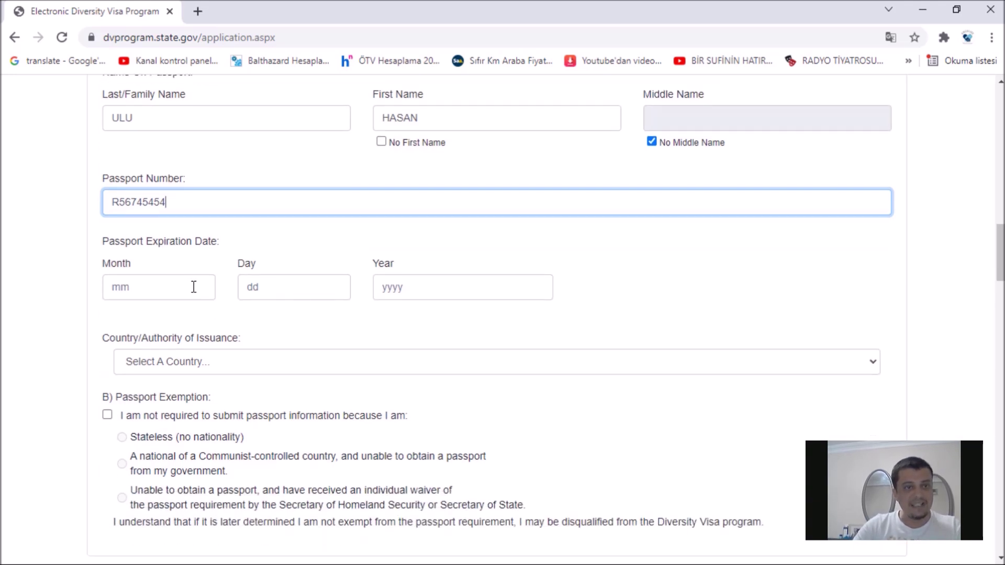
scroll(191, 261, down, 1)
Step: Set the passport expiration date to month 05, day 25, year 25
click(187, 214)
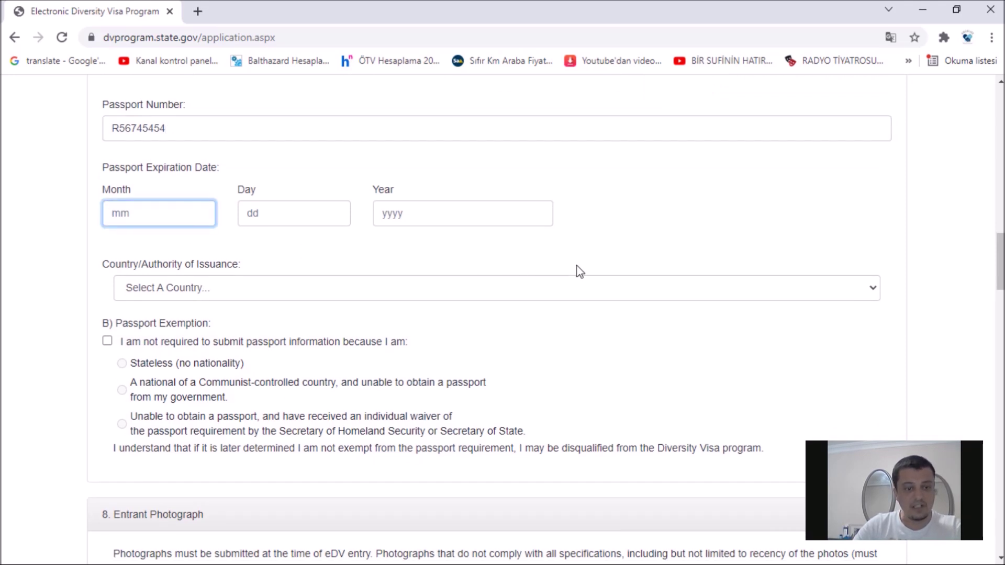
text(05)
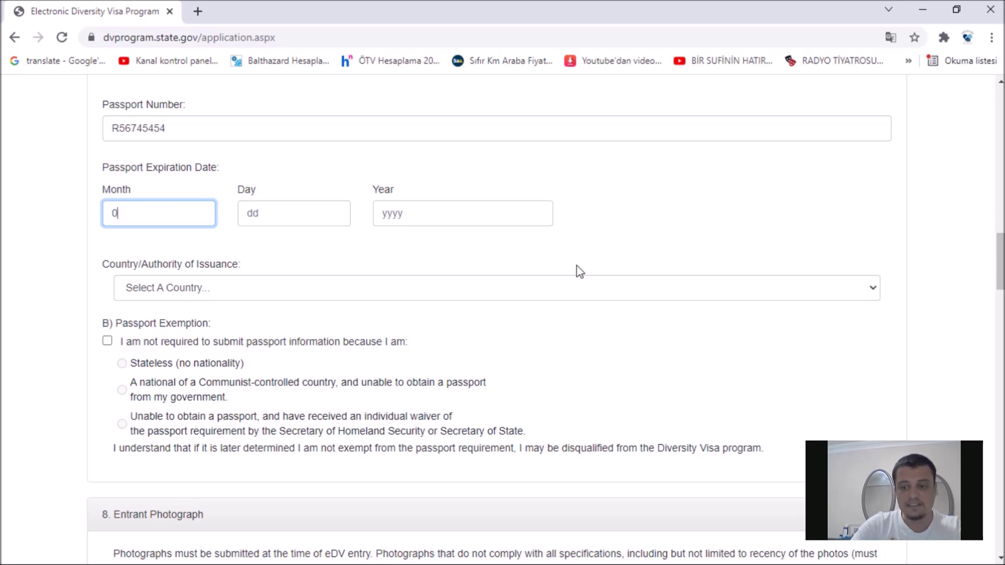
click(349, 215)
text(25)
click(448, 214)
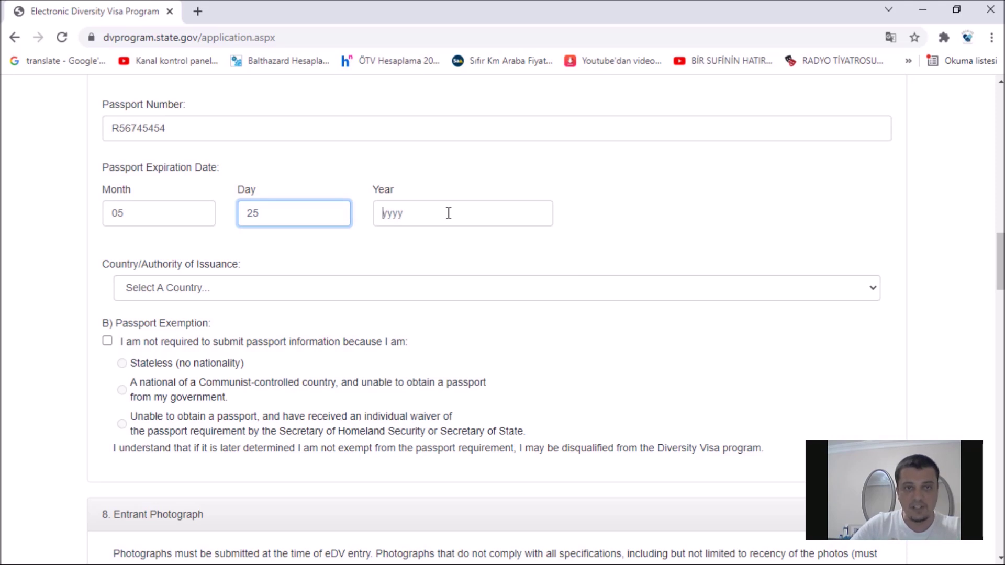
text(25)
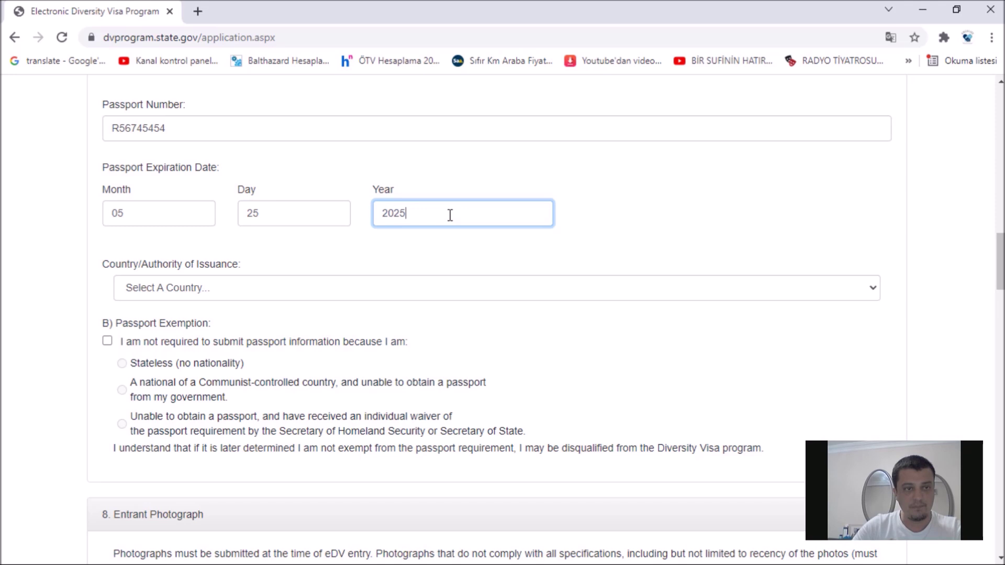
Step: Choose Turkey as the passport's Country/Authority of Issuance
scroll(451, 215, down, 2)
scroll(451, 215, down, 2)
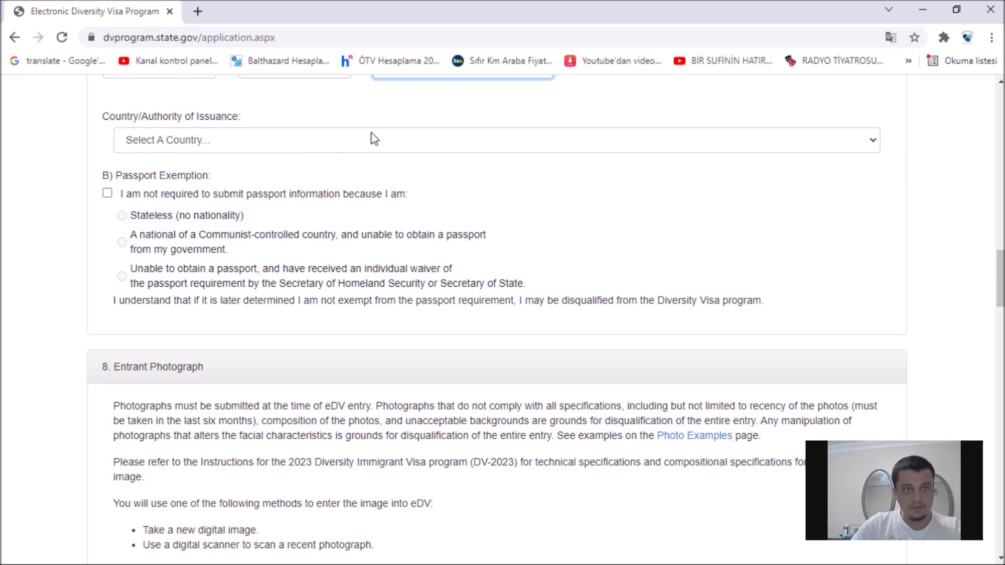
click(394, 148)
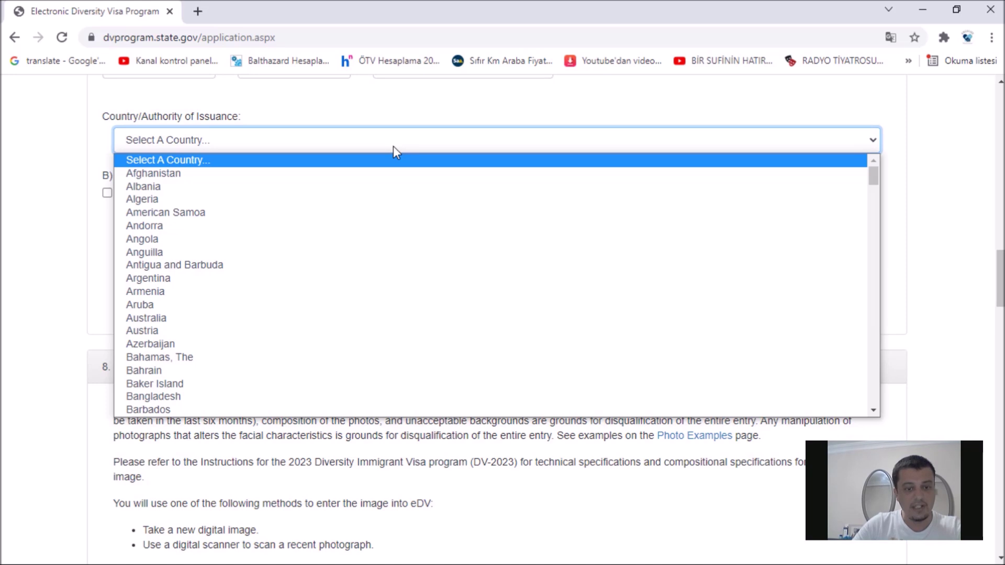
text(tu)
scroll(373, 274, down, 3)
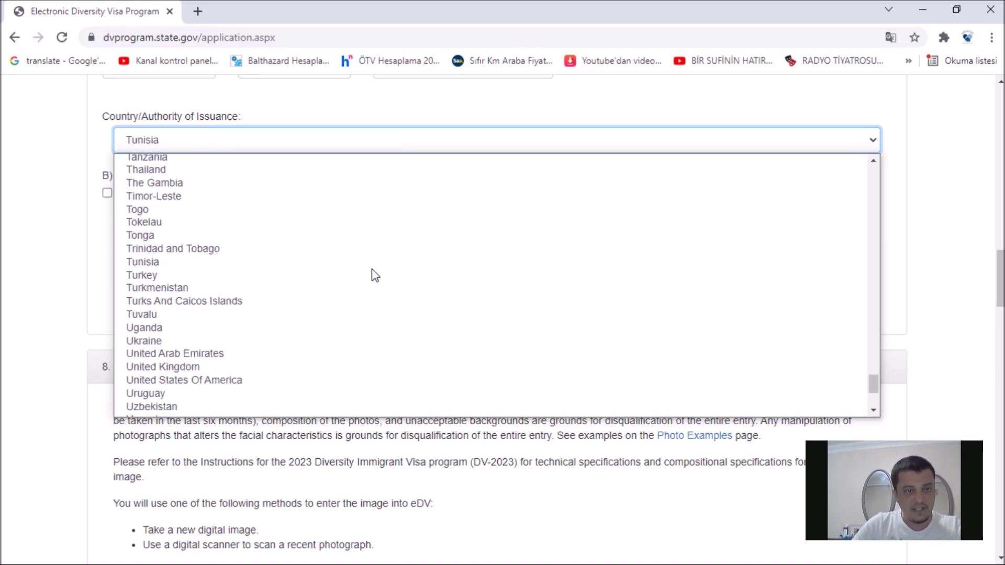
click(320, 276)
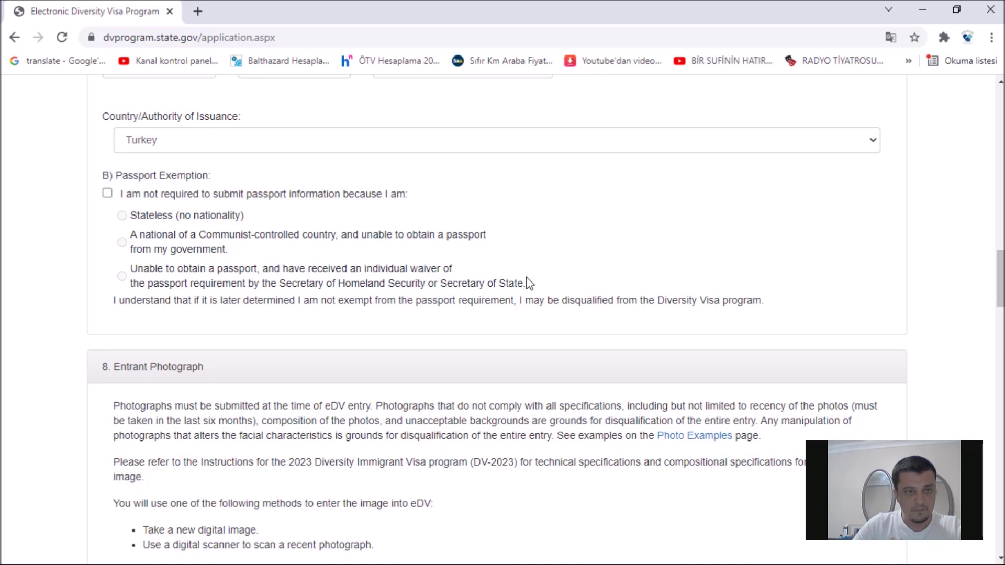
Step: Open the 'Link to Photo Instructions/Photo Examples page' link from Entrant Photograph in a new tab
scroll(529, 283, down, 1)
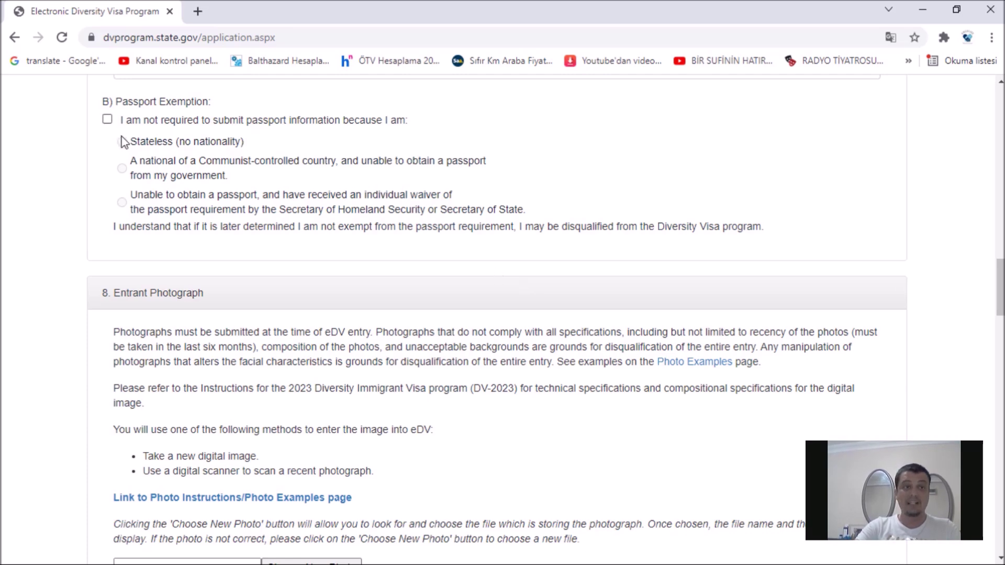
click(107, 121)
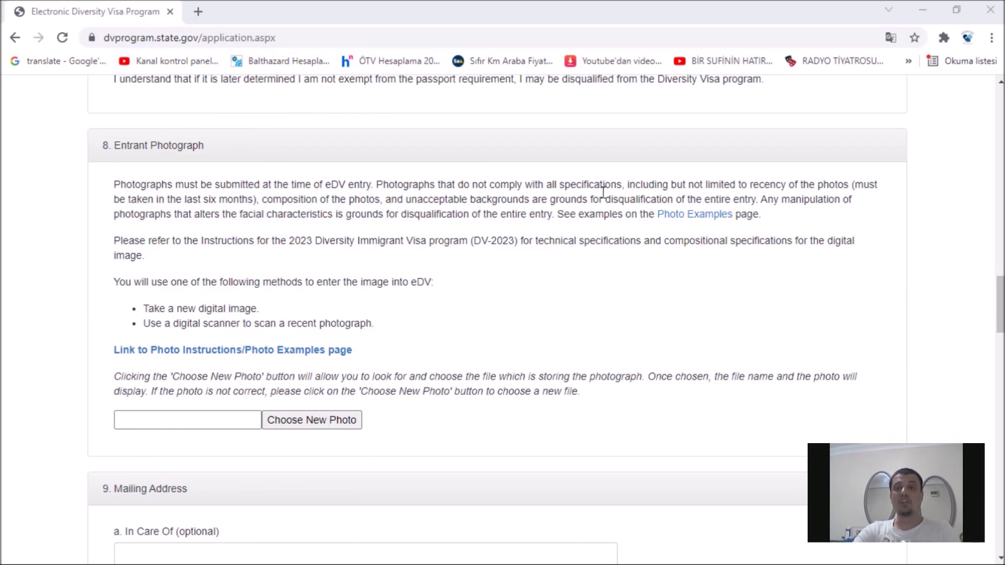
scroll(550, 214, down, 1)
right_click(267, 287)
key(Escape)
middle_click(267, 286)
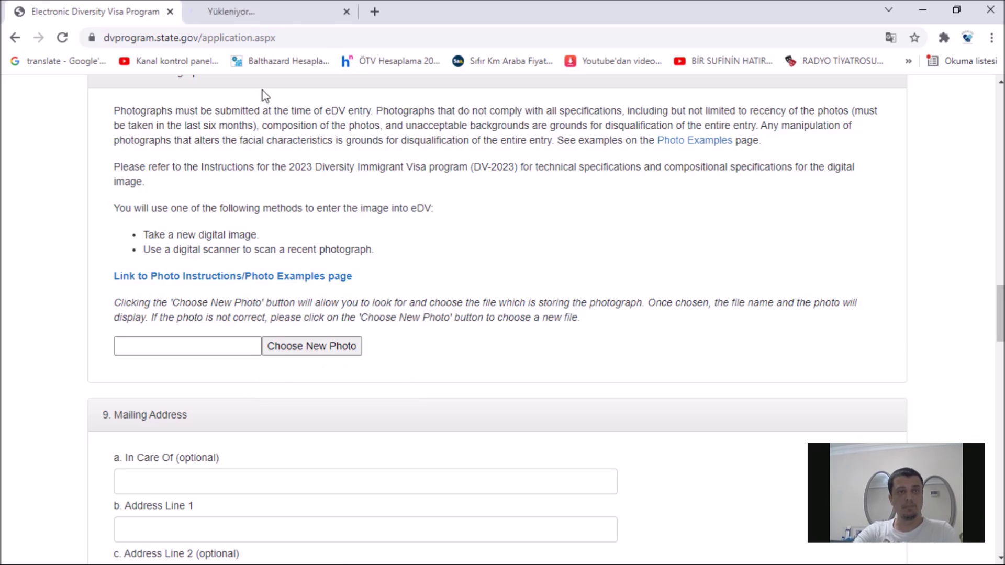
Step: Review the sample visa photos on the Photo Examples tab and follow the Photo Tool link
click(282, 15)
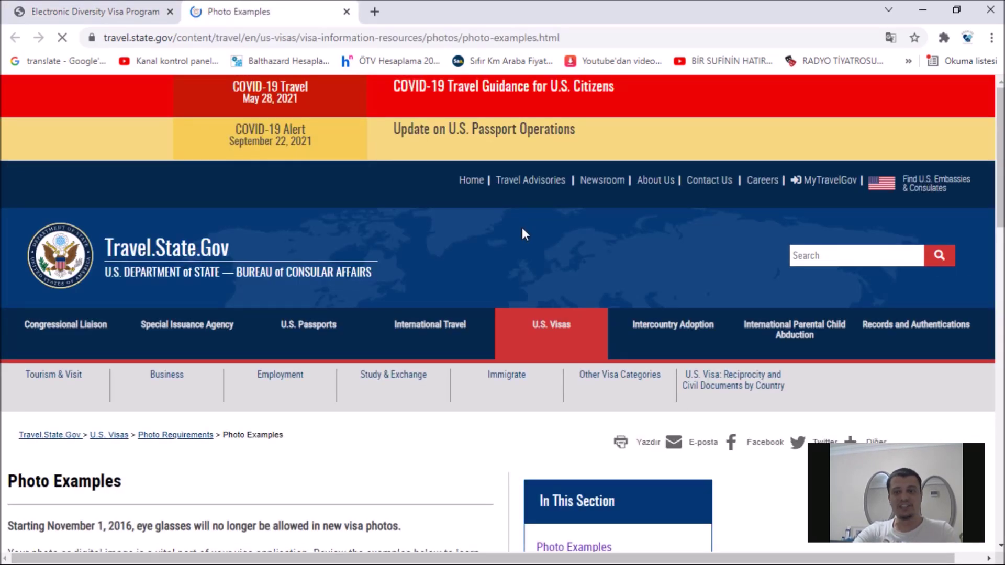
scroll(518, 225, down, 2)
scroll(519, 226, down, 4)
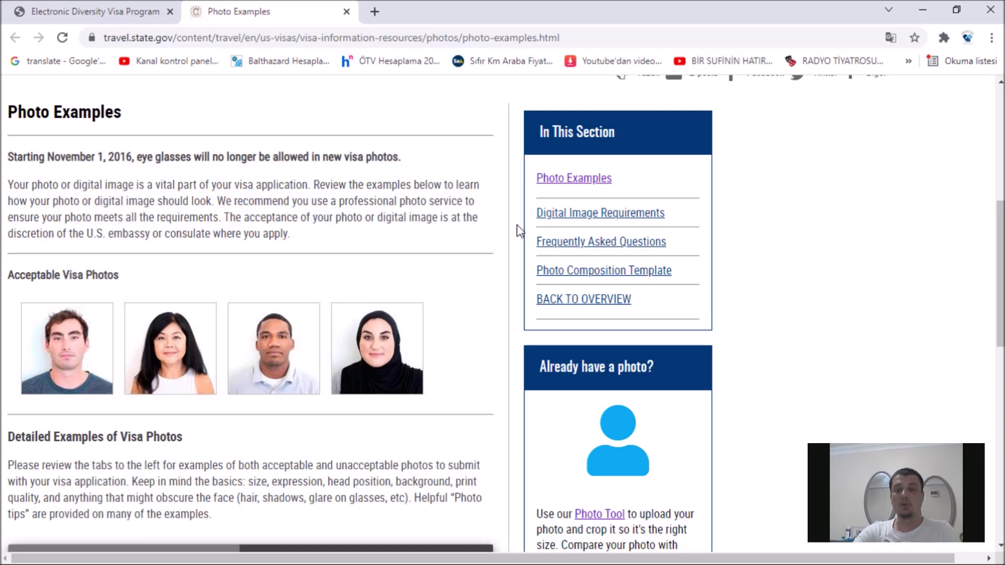
scroll(519, 230, down, 2)
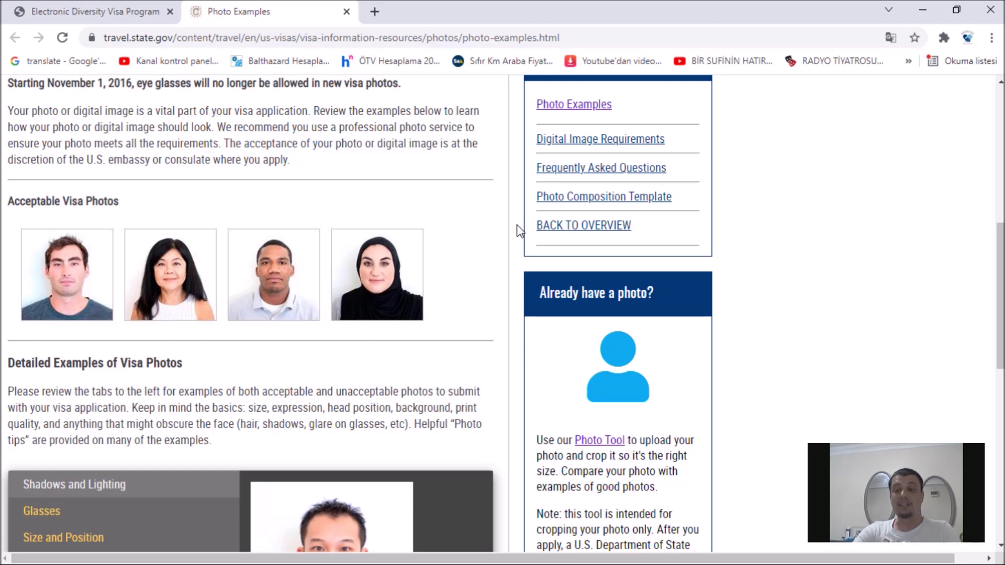
scroll(519, 230, down, 5)
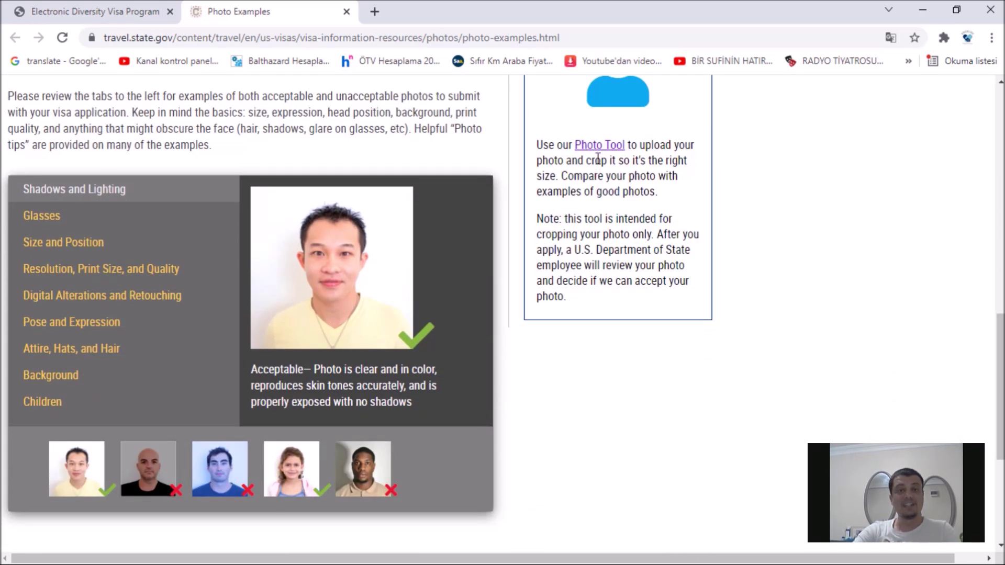
click(600, 152)
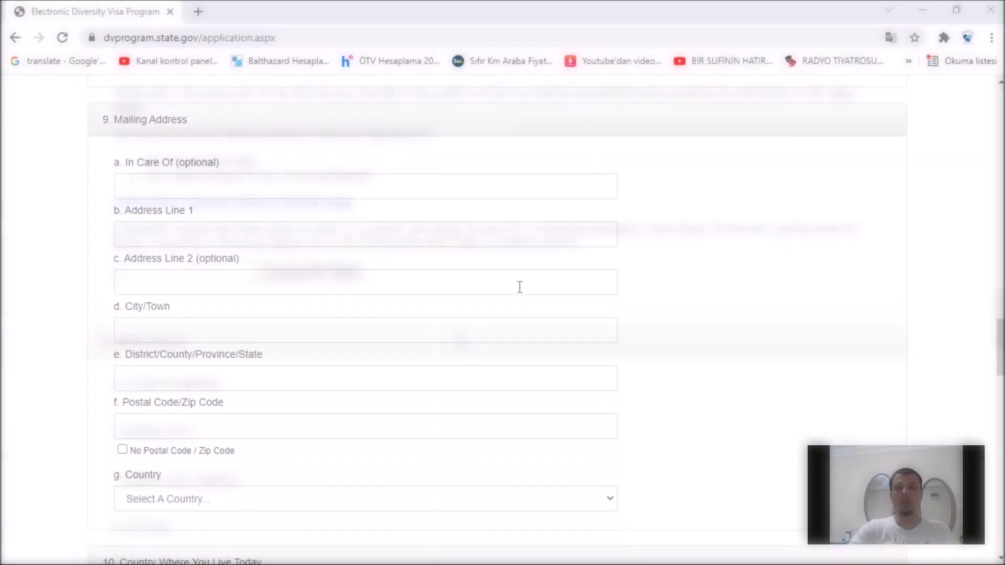
scroll(481, 306, up, 2)
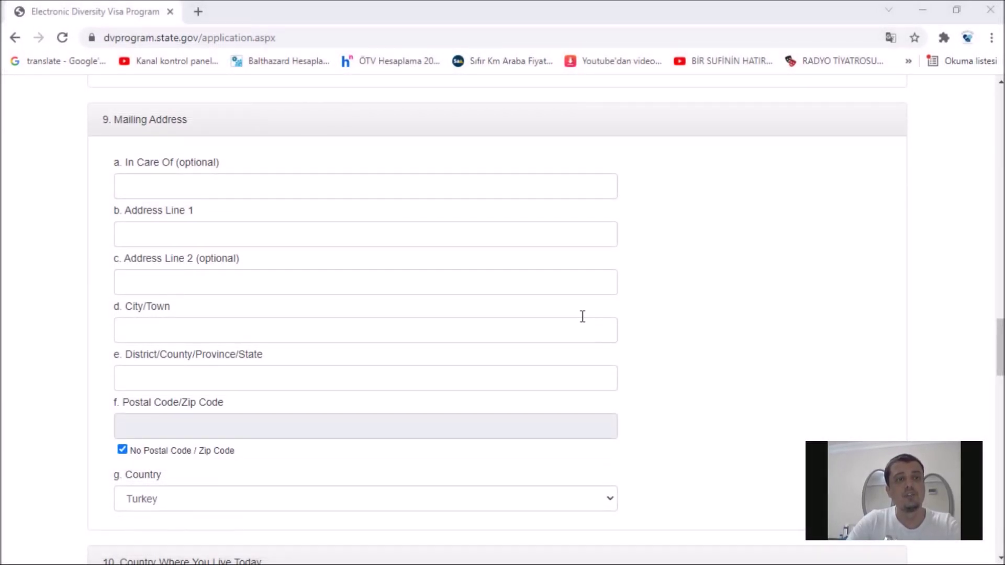
Step: Enter the care-of person's name and the street address in Address Line 1
click(409, 196)
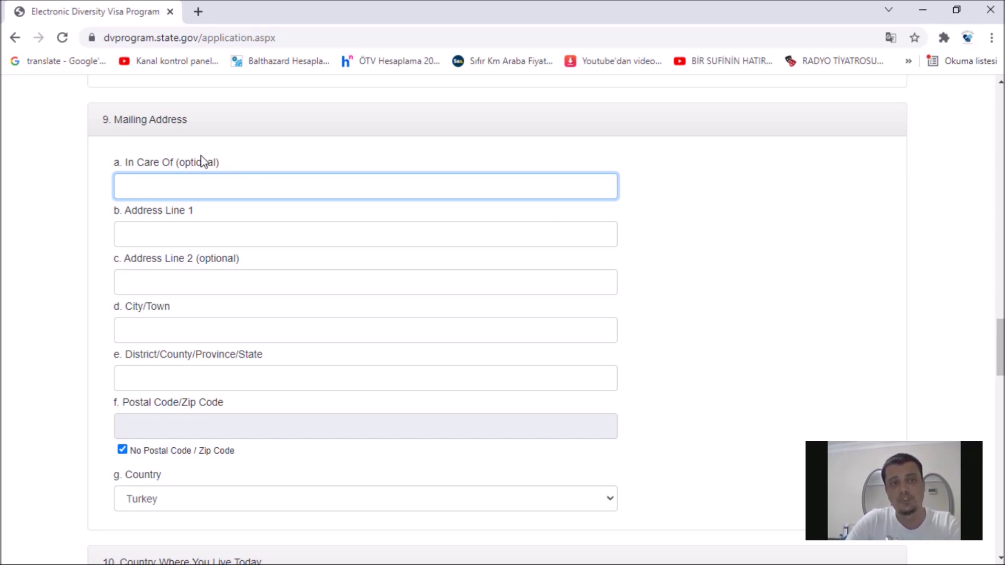
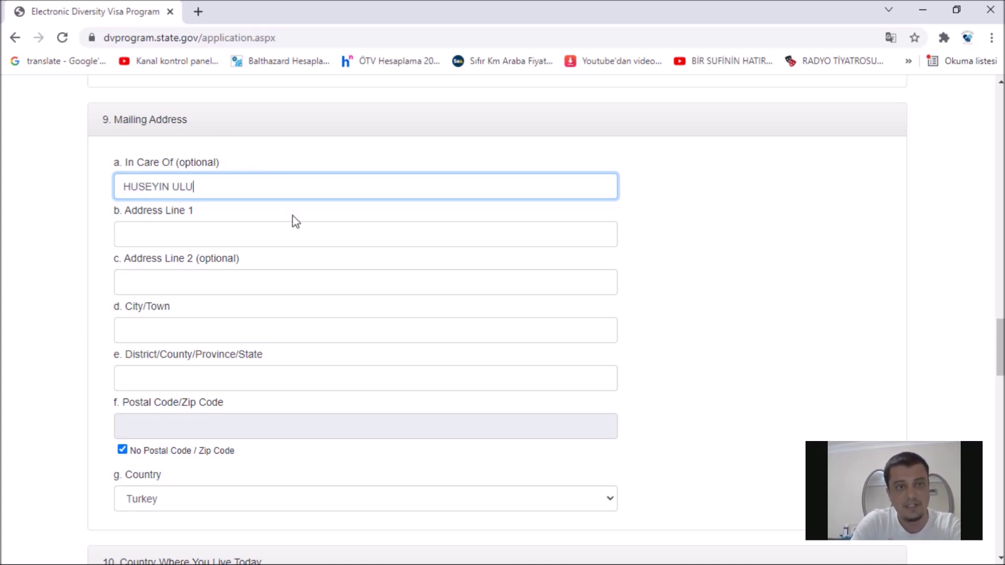
click(293, 232)
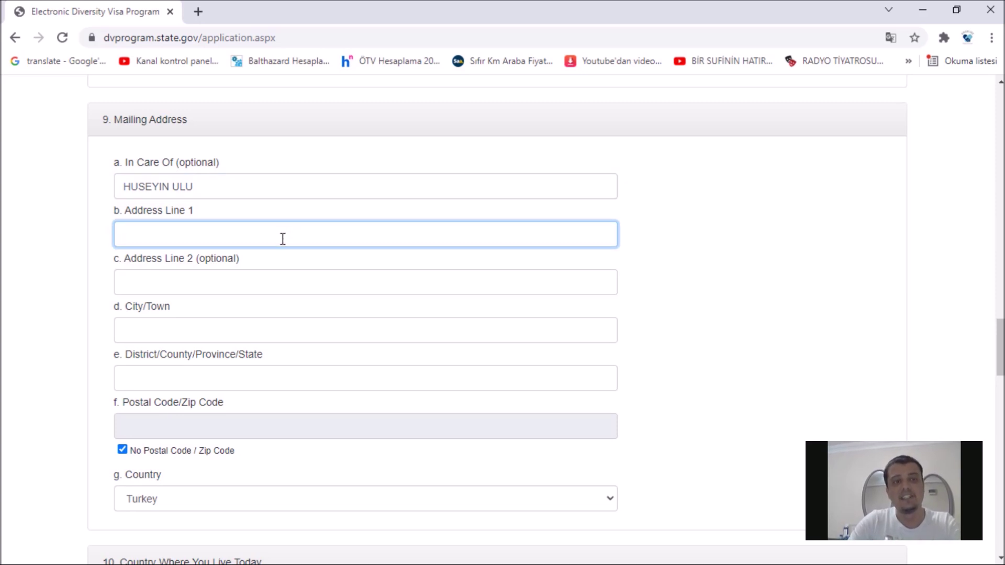
click(303, 281)
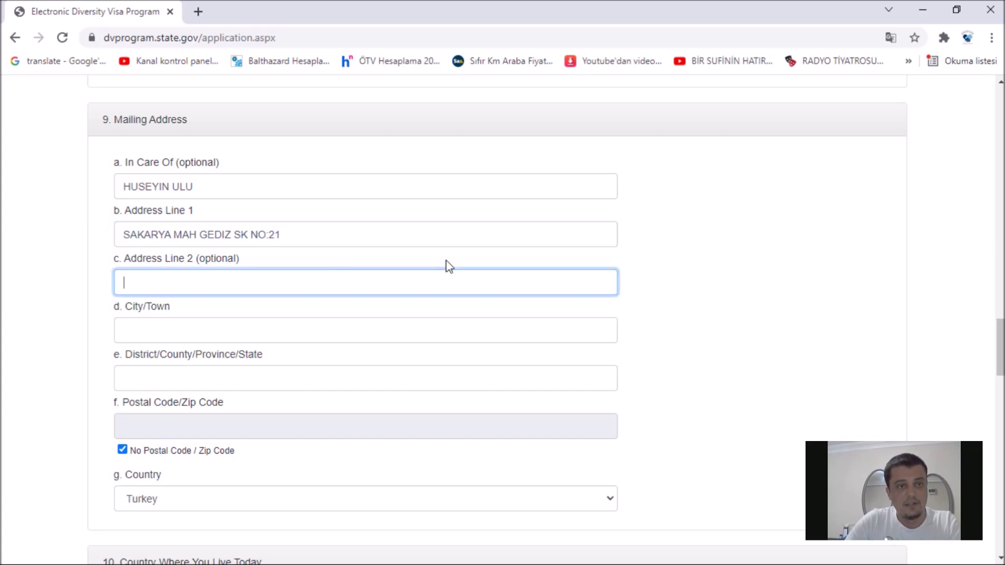
scroll(449, 267, down, 1)
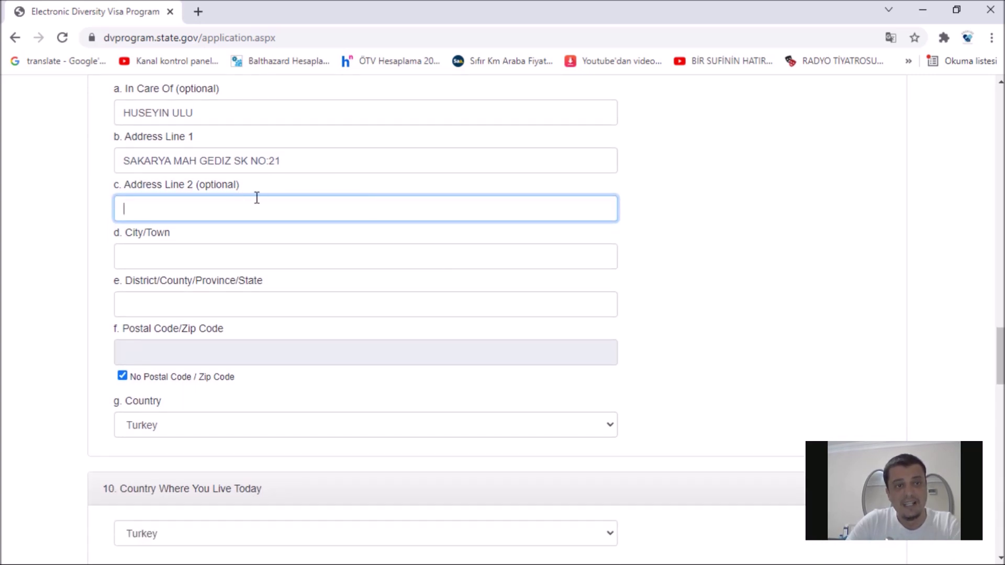
Step: Fill in the mailing city/town and province, then turn Caps Lock off
click(265, 262)
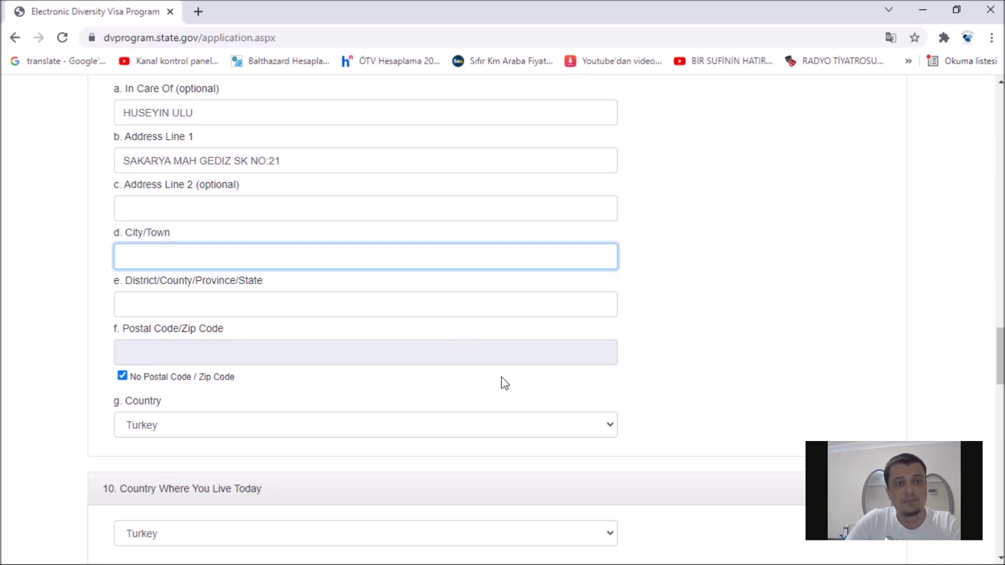
text(OSMANGAZI)
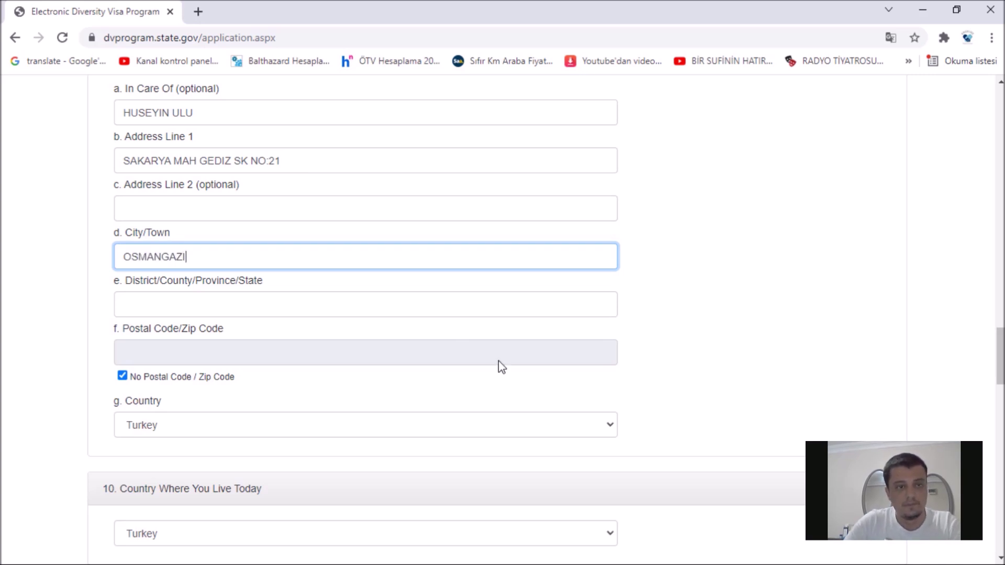
scroll(498, 366, down, 1)
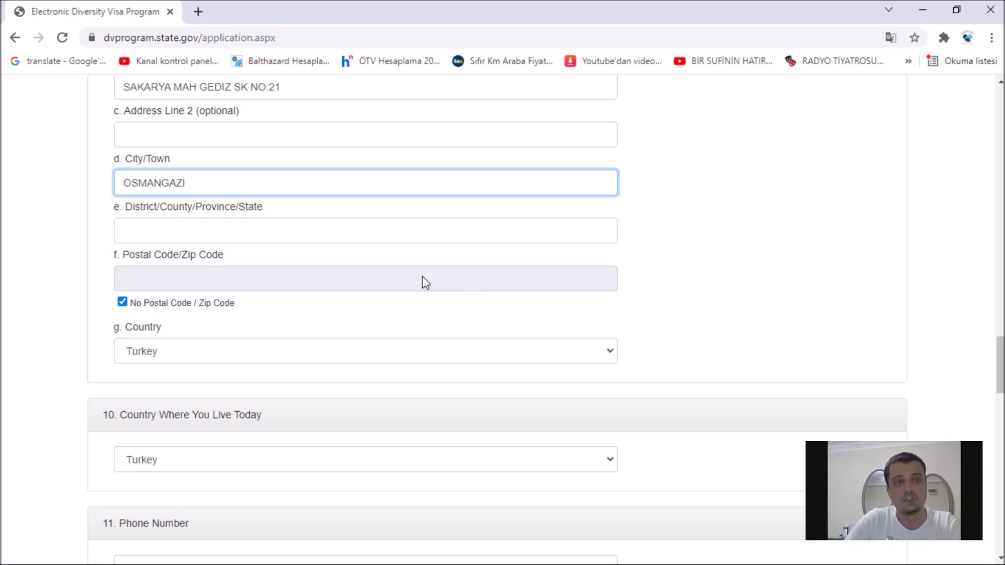
click(342, 231)
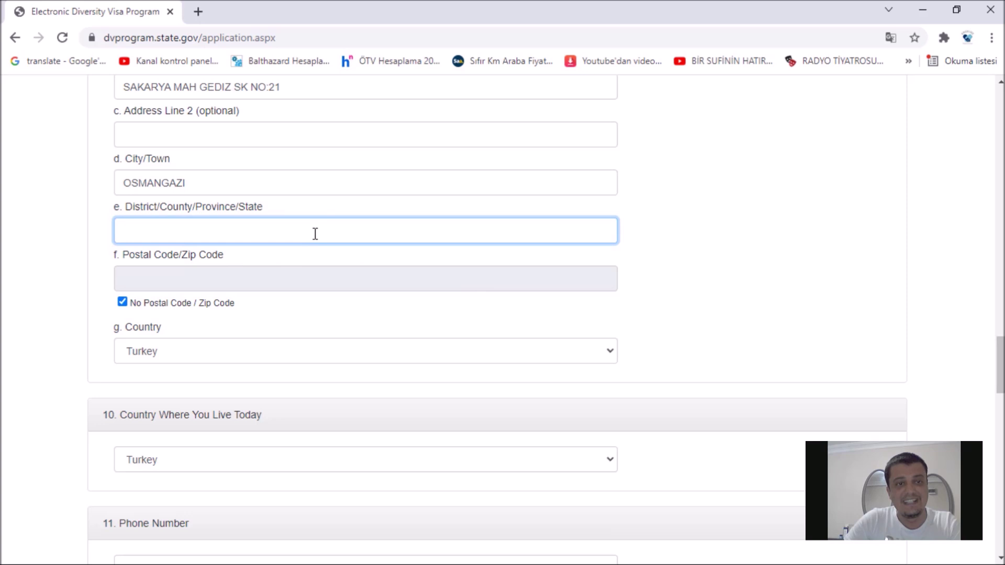
text(BURSA)
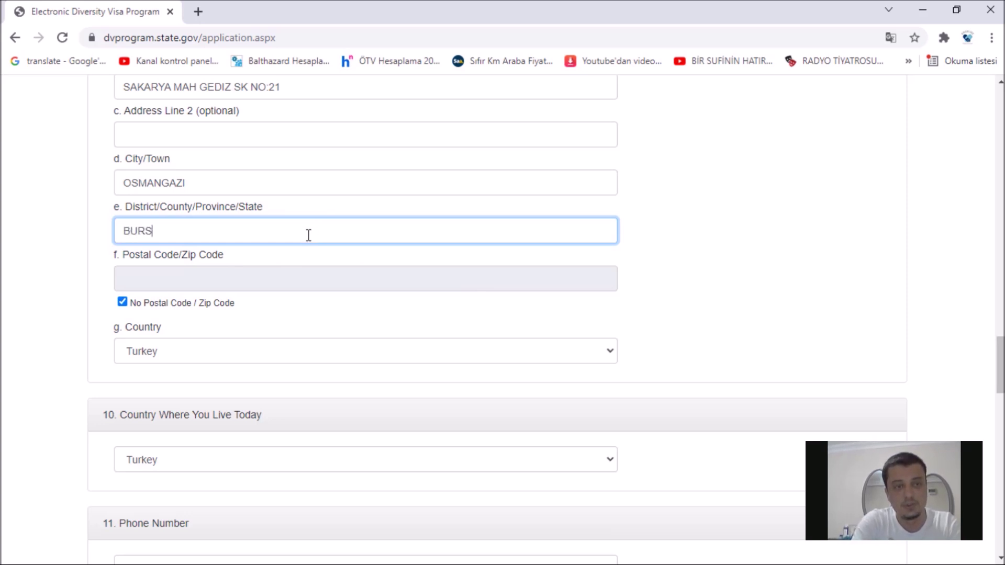
key(Caps_Lock)
scroll(301, 256, down, 1)
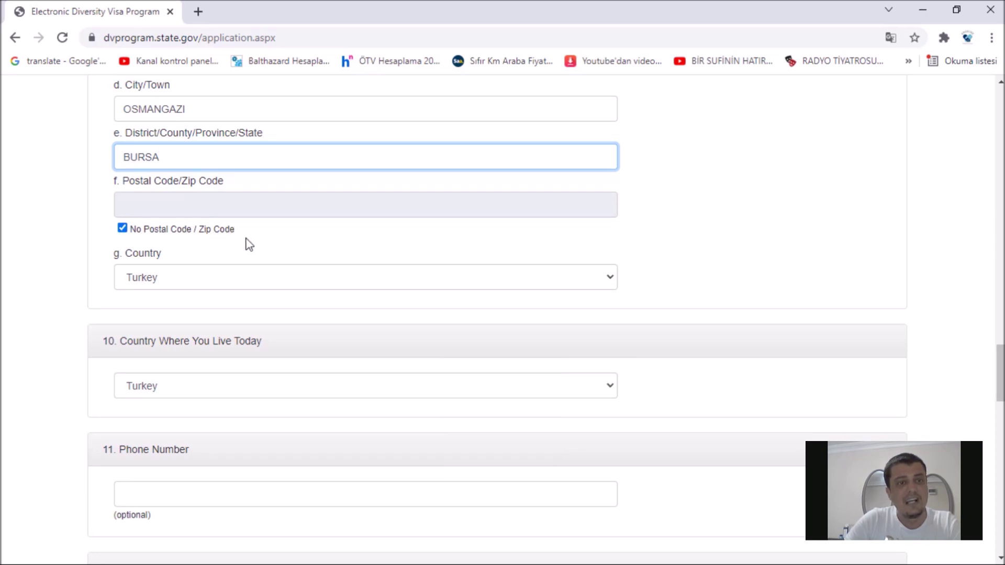
click(124, 230)
click(124, 229)
scroll(325, 247, down, 1)
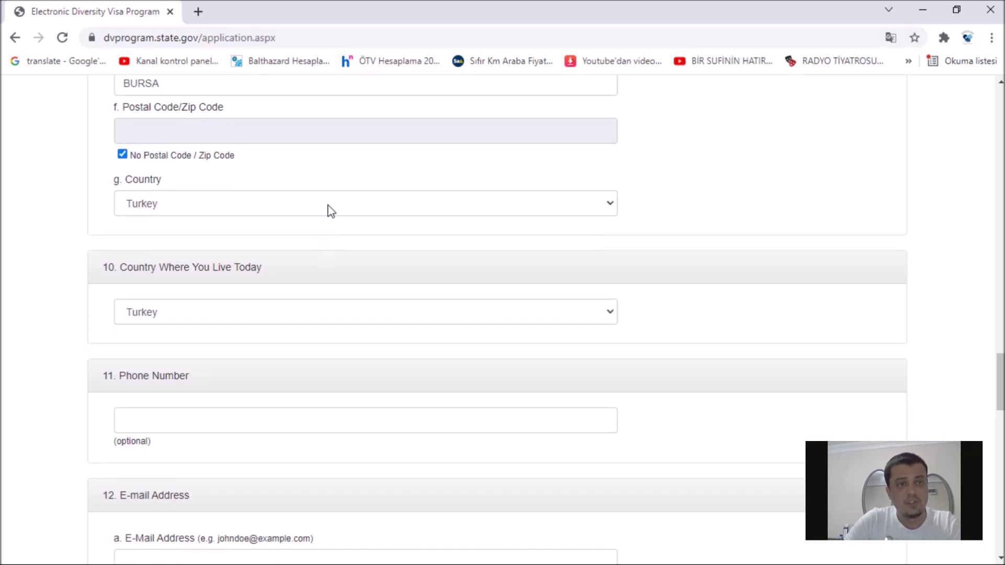
click(329, 209)
click(329, 209)
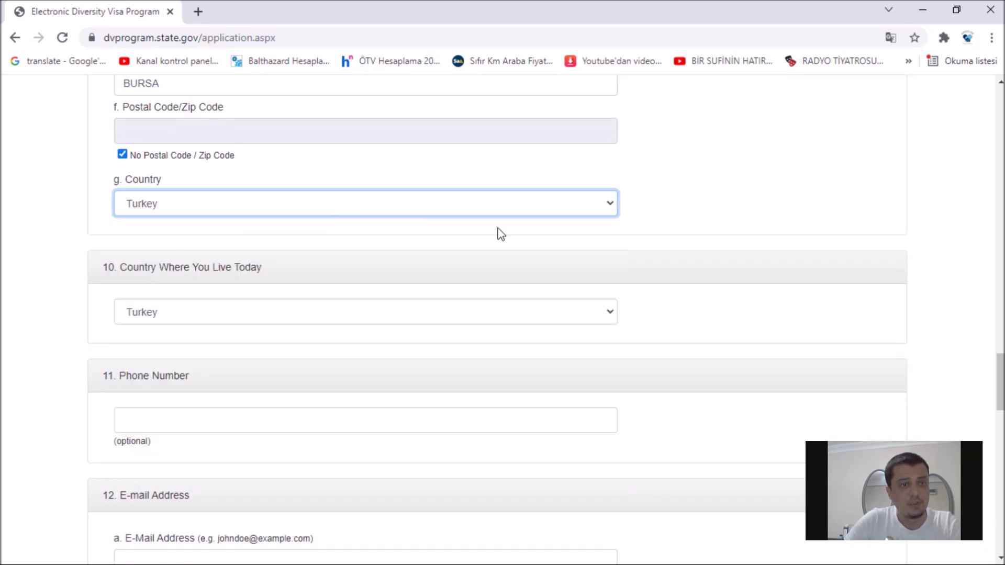
scroll(664, 262, down, 1)
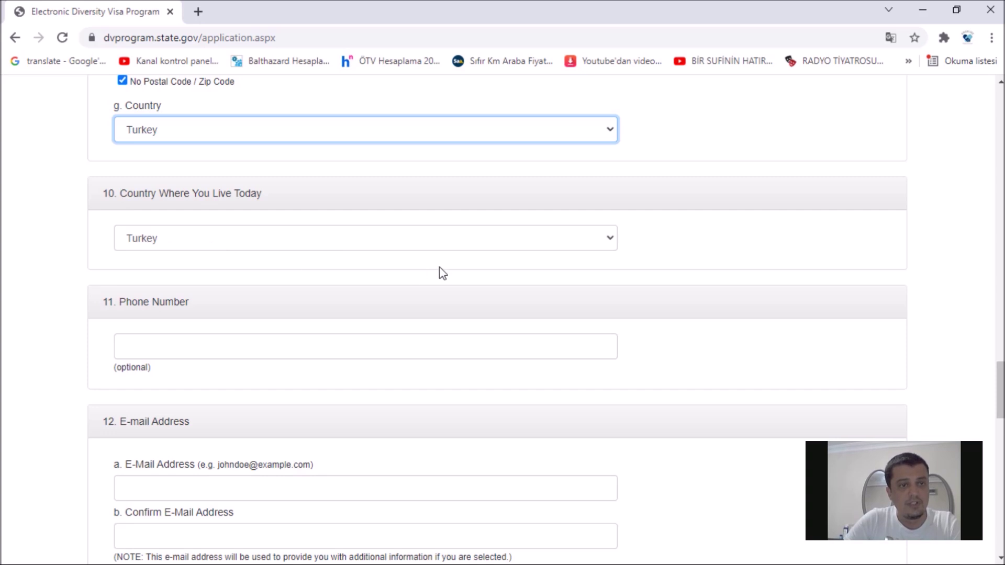
scroll(439, 269, down, 2)
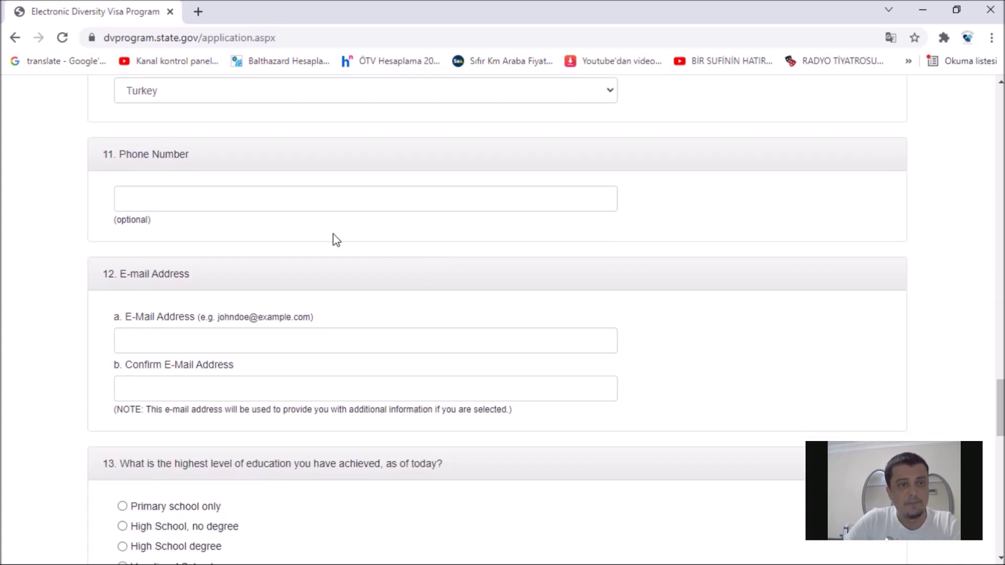
click(248, 201)
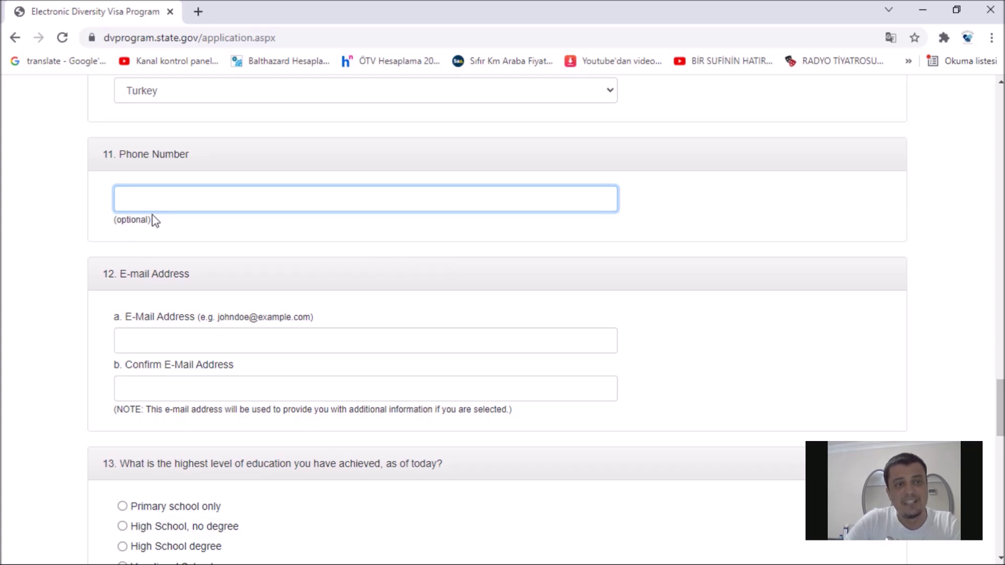
scroll(263, 238, down, 1)
scroll(263, 238, down, 1)
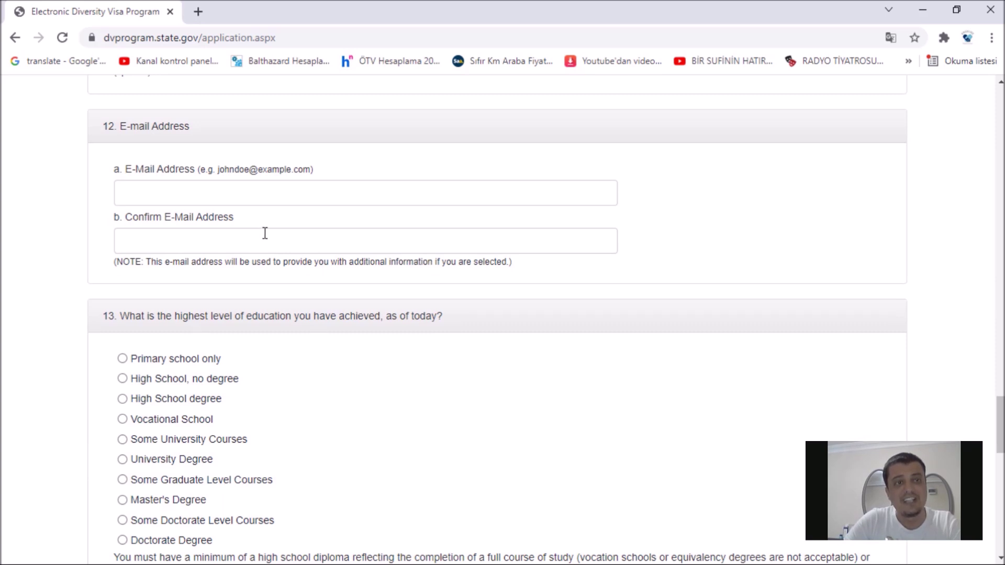
click(263, 192)
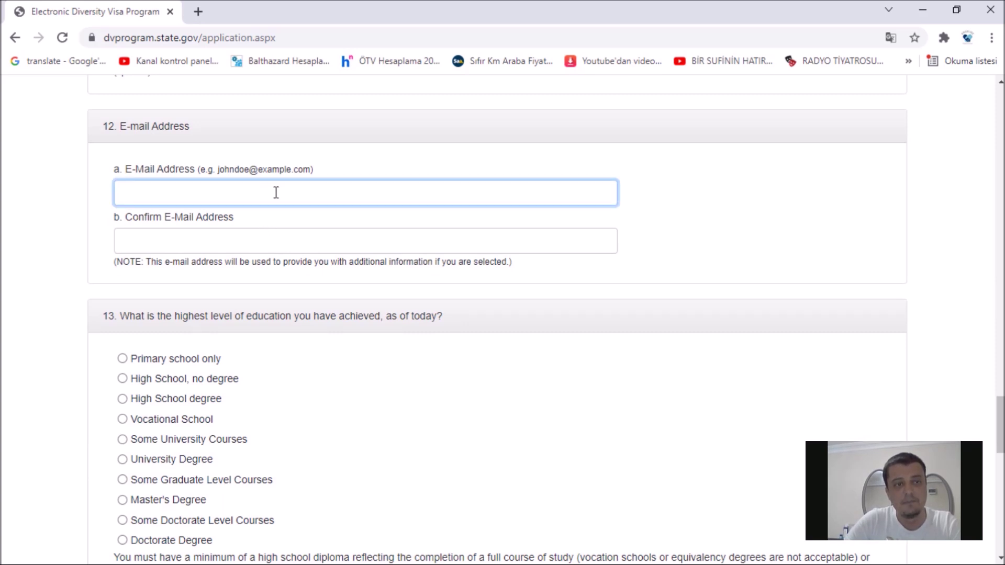
click(254, 236)
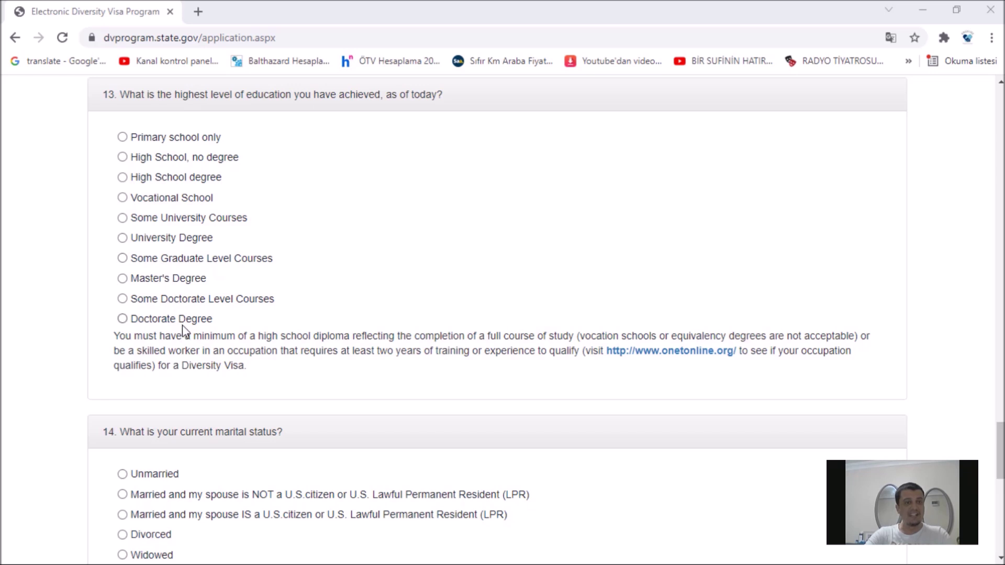
Step: Scroll back up to education question 13 on the entry form
scroll(184, 335, up, 1)
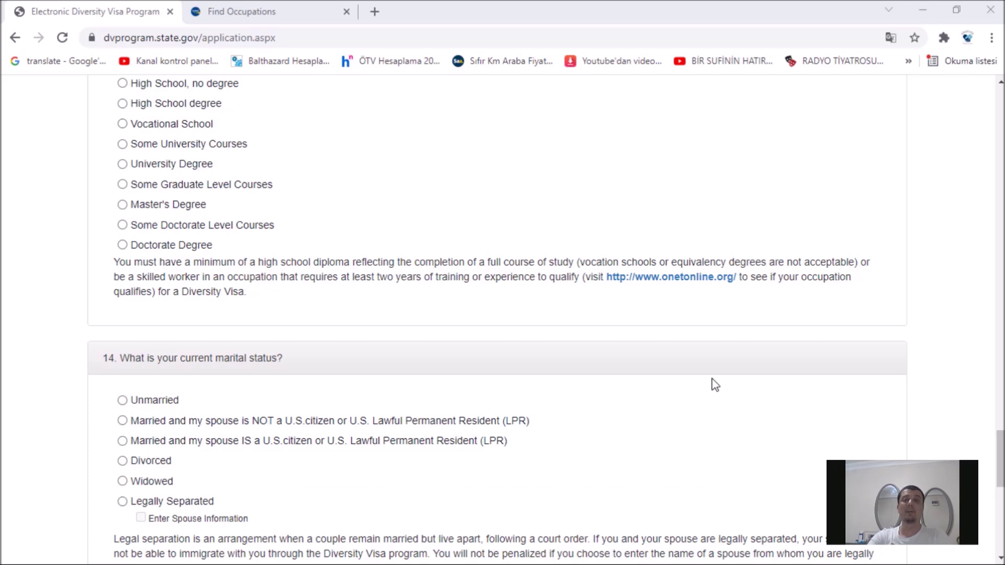
Step: Open the onetonline.org link in a new browser tab and switch to it
right_click(674, 278)
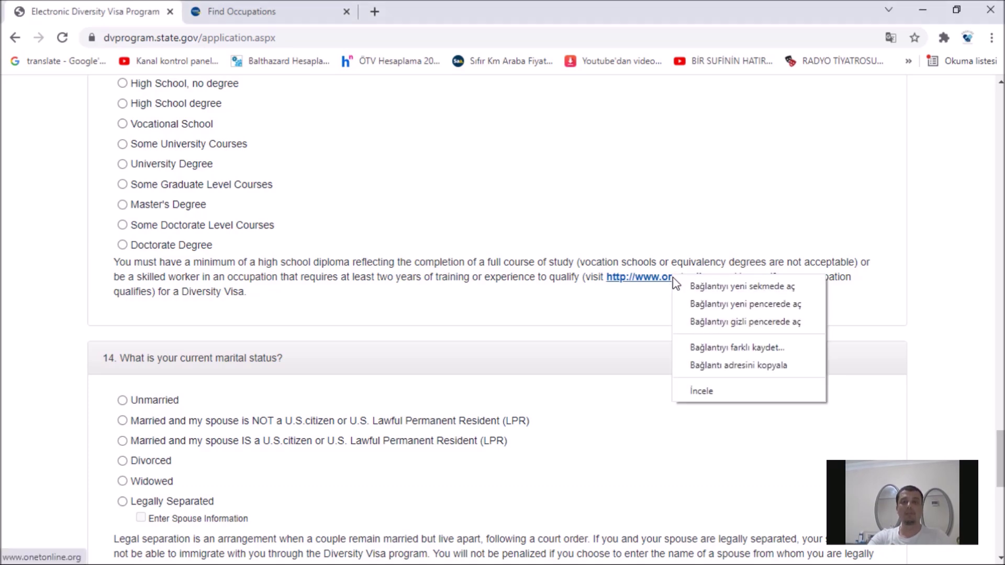
click(692, 287)
click(441, 11)
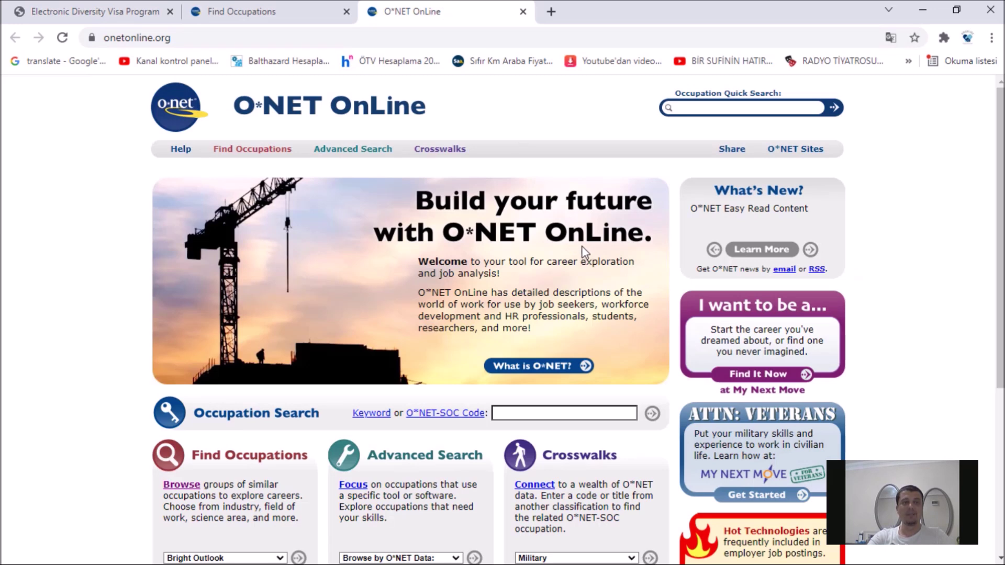
Step: On Find Occupations, choose the Management job family and list its occupations
mouse_move(264, 152)
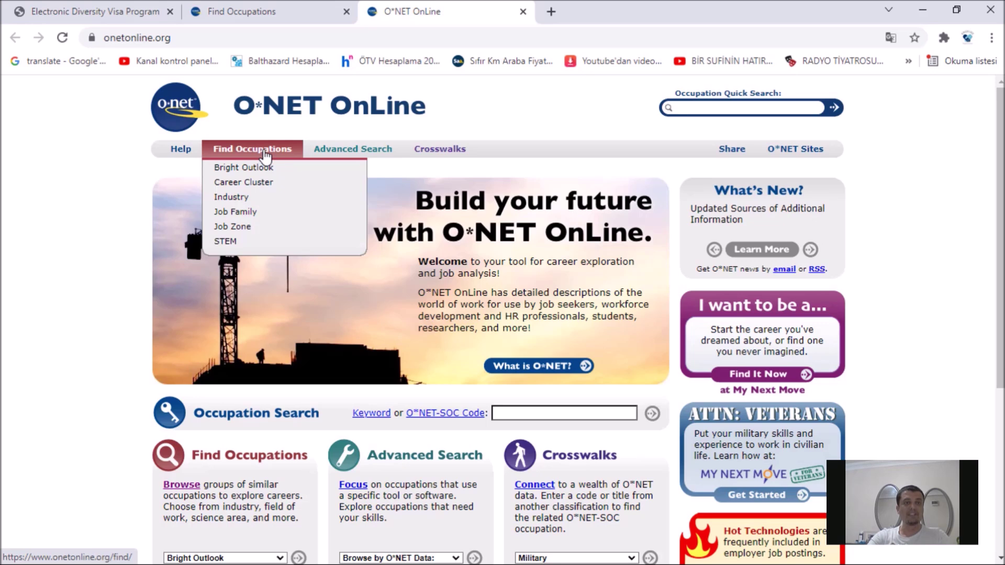
click(265, 153)
scroll(485, 283, down, 3)
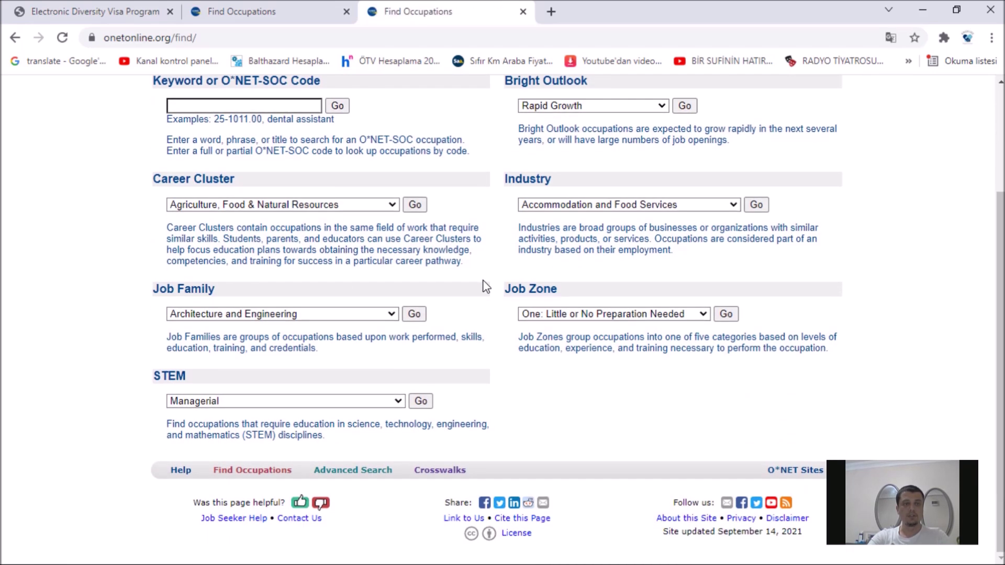
click(390, 314)
drag(395, 202, 390, 246)
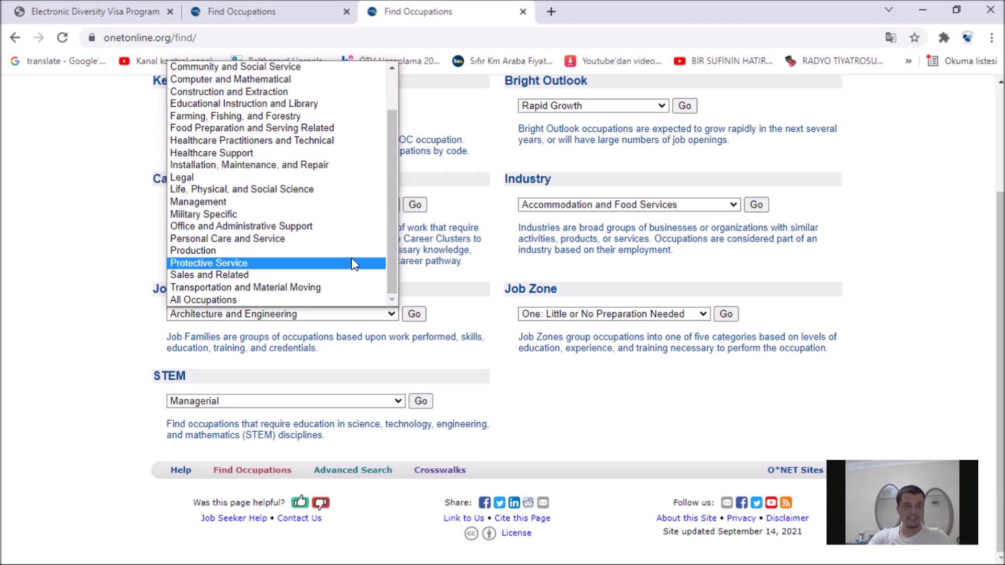
click(278, 203)
click(415, 314)
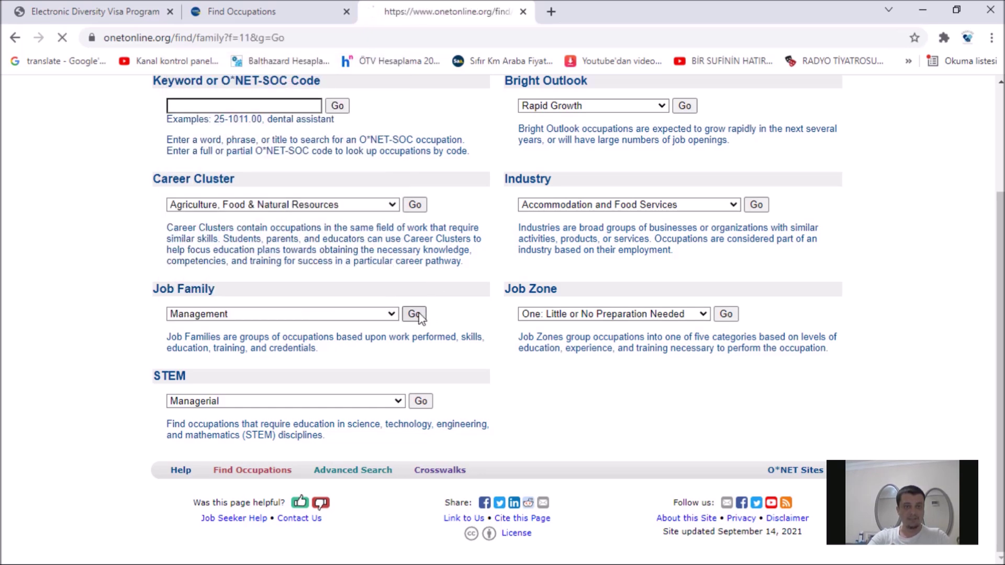
Step: Open the Human Resources Managers summary from the Management occupations list
scroll(587, 305, down, 3)
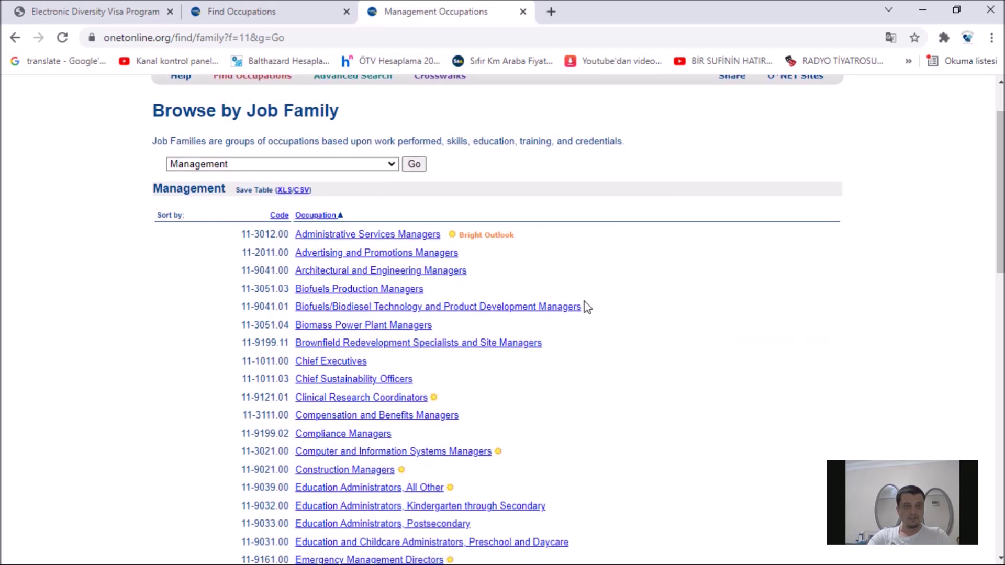
scroll(586, 305, down, 4)
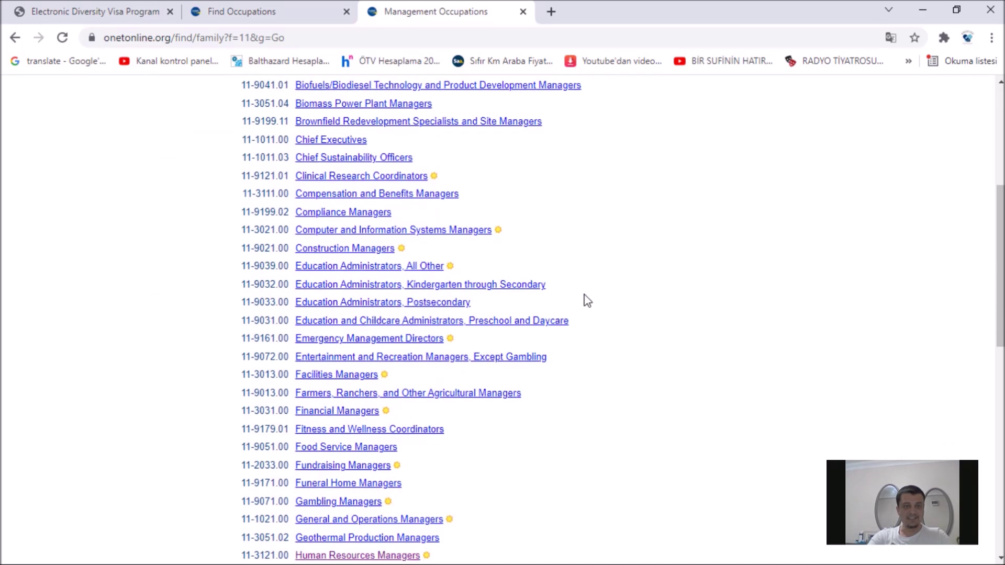
scroll(725, 335, down, 4)
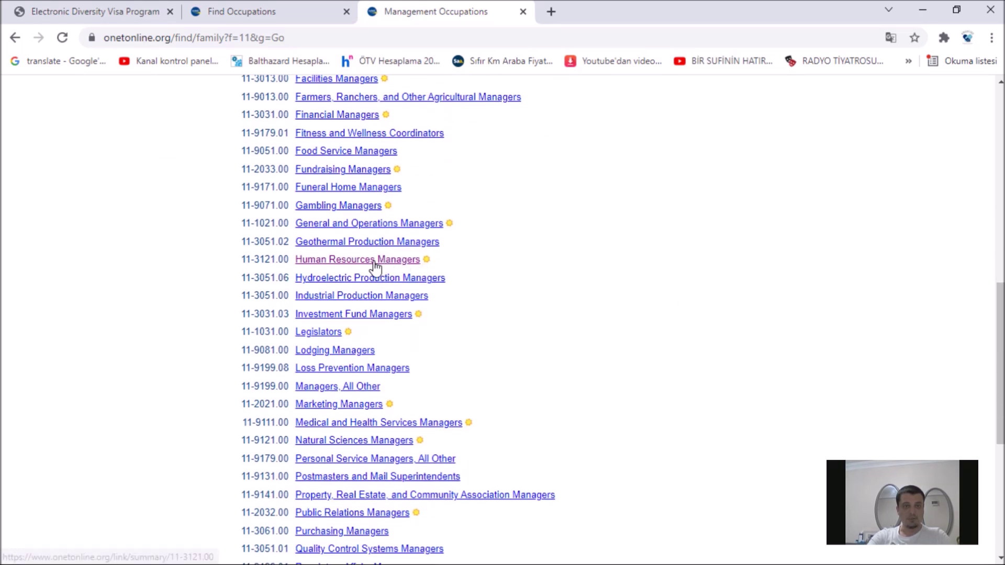
click(348, 262)
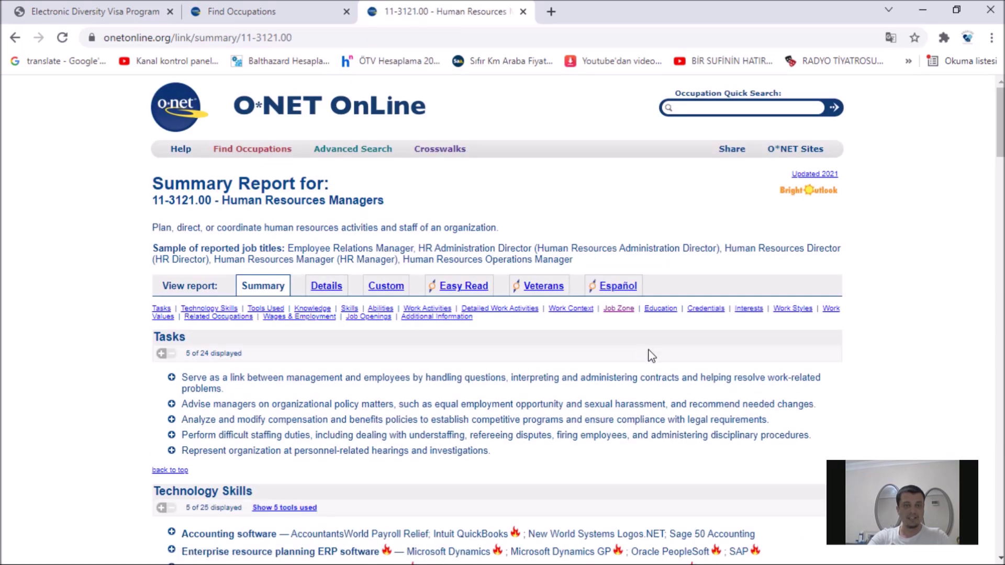
Step: Go to the Job Zone section and highlight Job Zone Four's SVP Range of 7.0 to < 8.0
scroll(649, 354, down, 1)
scroll(649, 356, down, 2)
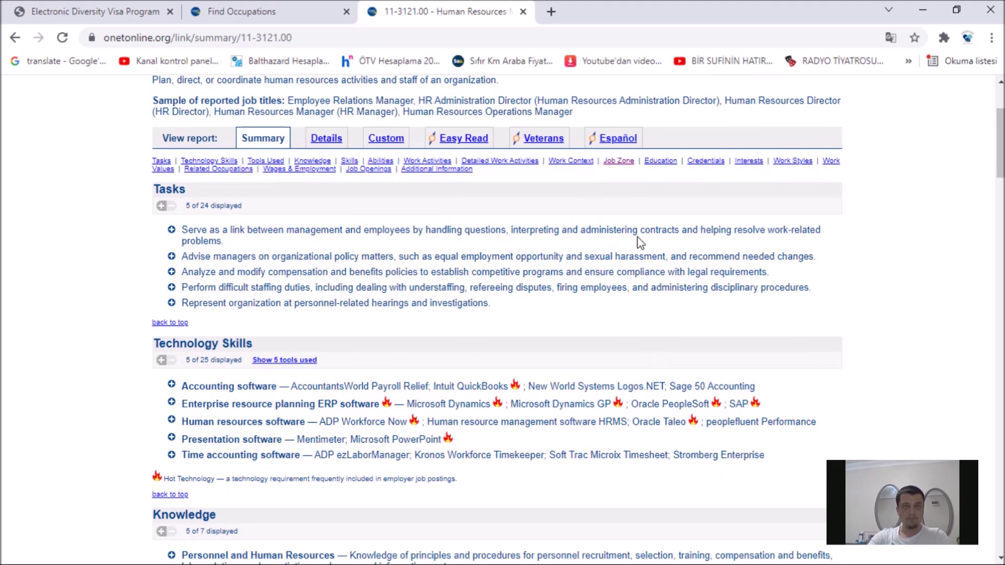
click(623, 168)
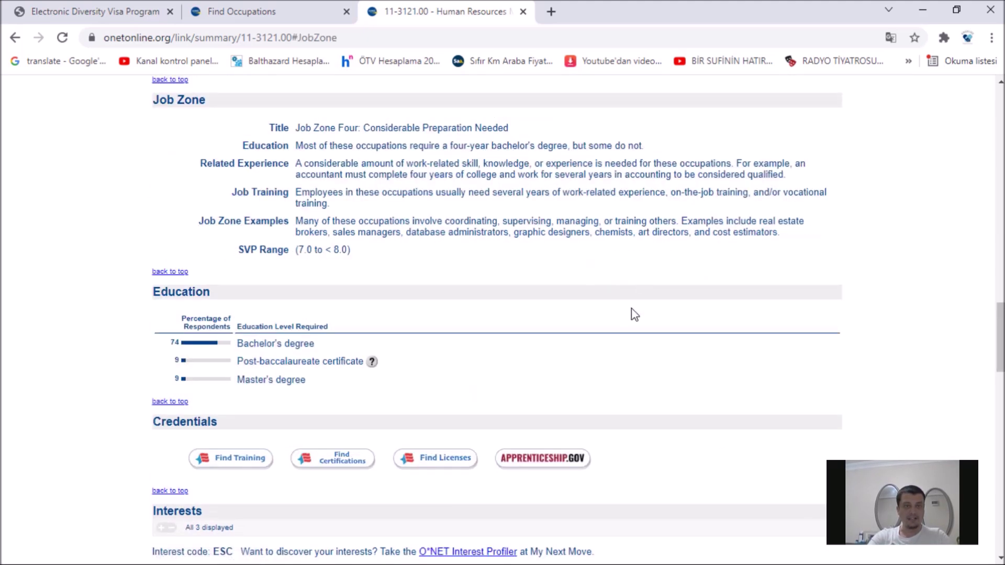
drag(237, 250, 299, 251)
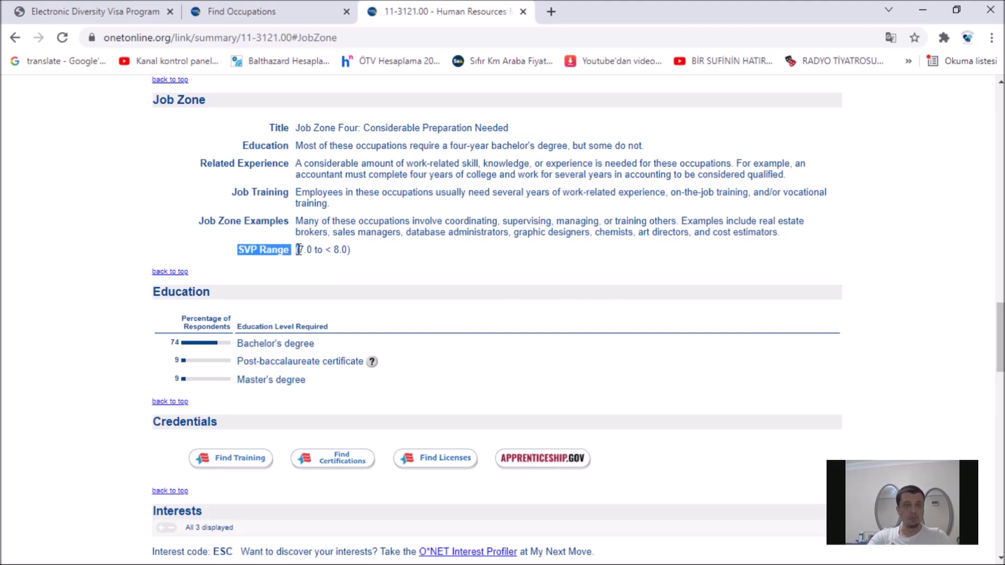
click(384, 261)
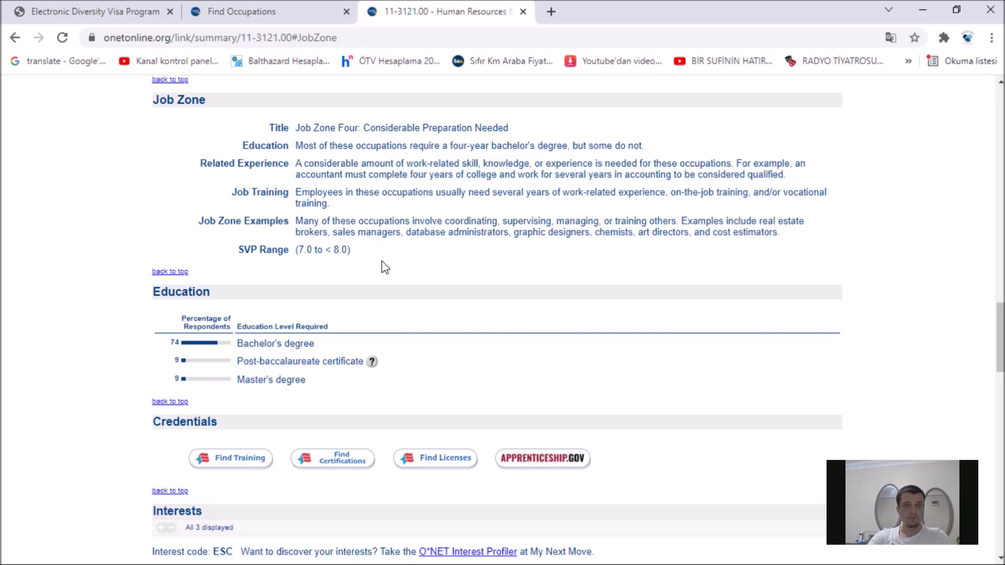
scroll(382, 267, down, 1)
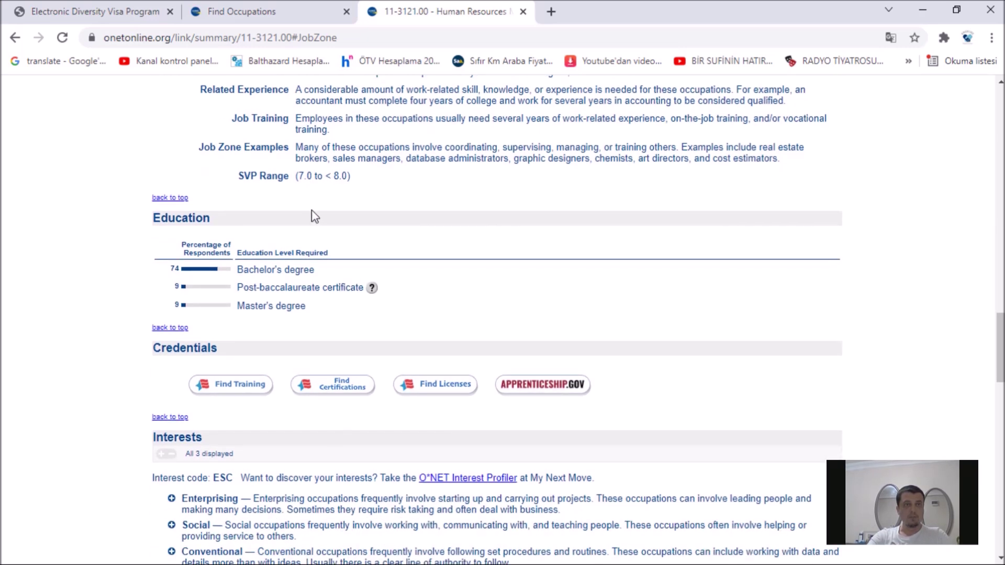
scroll(366, 253, up, 1)
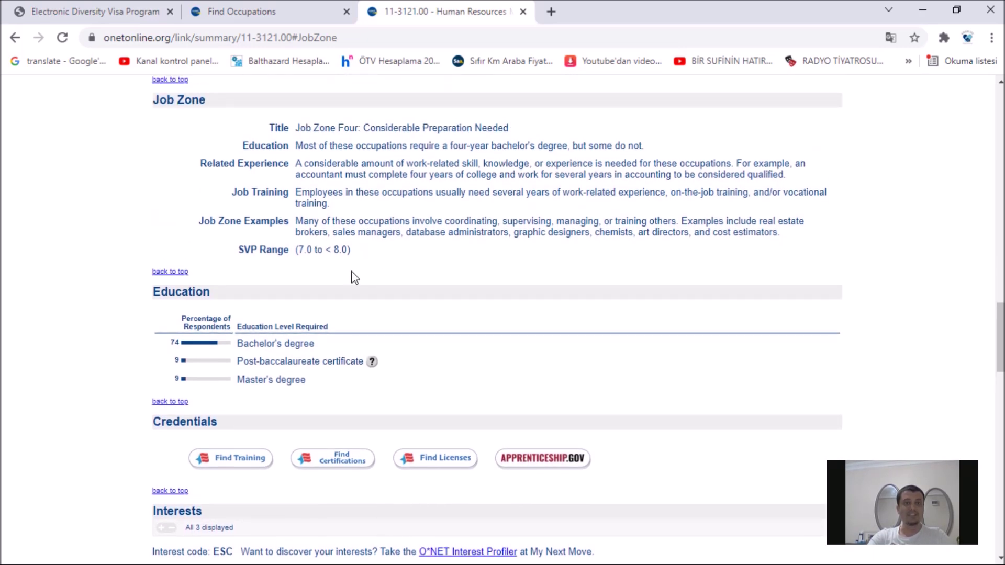
drag(295, 246, 393, 250)
click(396, 255)
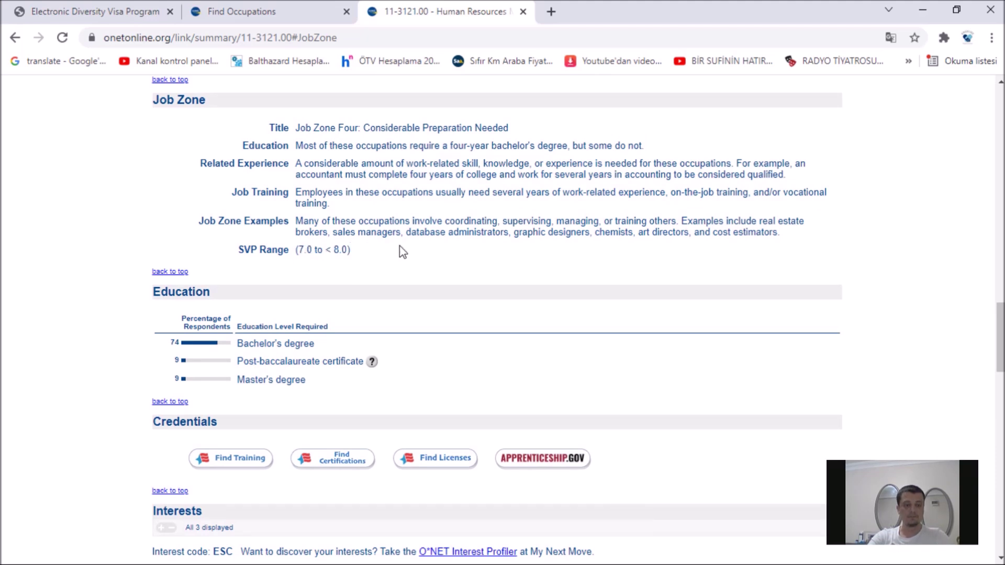